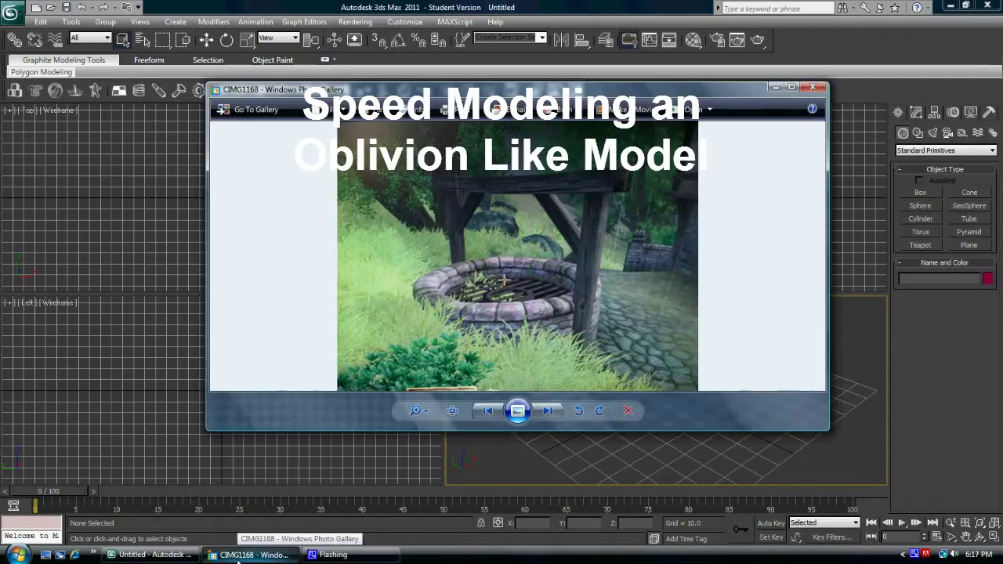
Draw a low, flat cylinder over the grid and scale it
left_click(921, 218)
left_click_drag(698, 394, 710, 475)
left_click(721, 436)
left_click(266, 37)
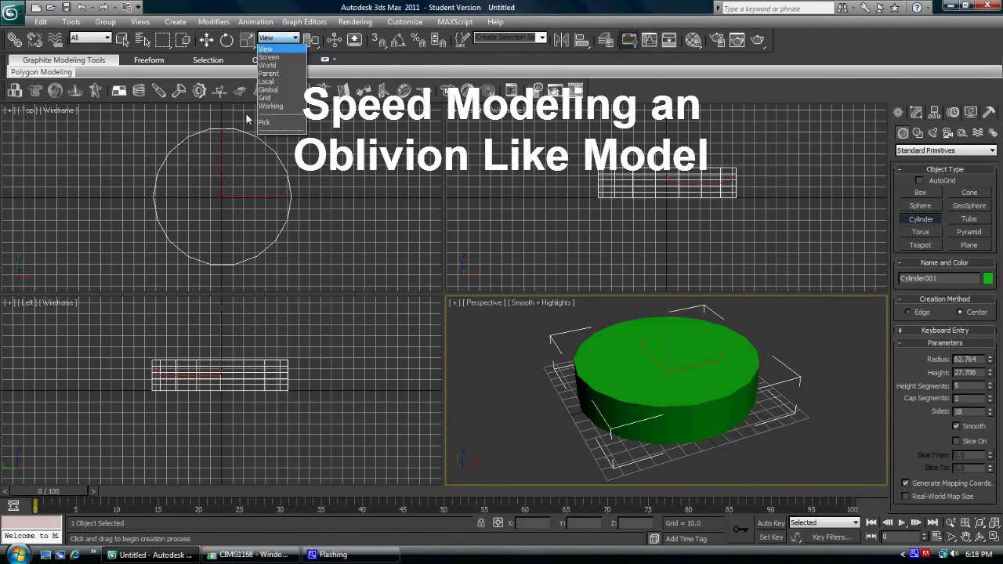
left_click(247, 39)
left_click(243, 555)
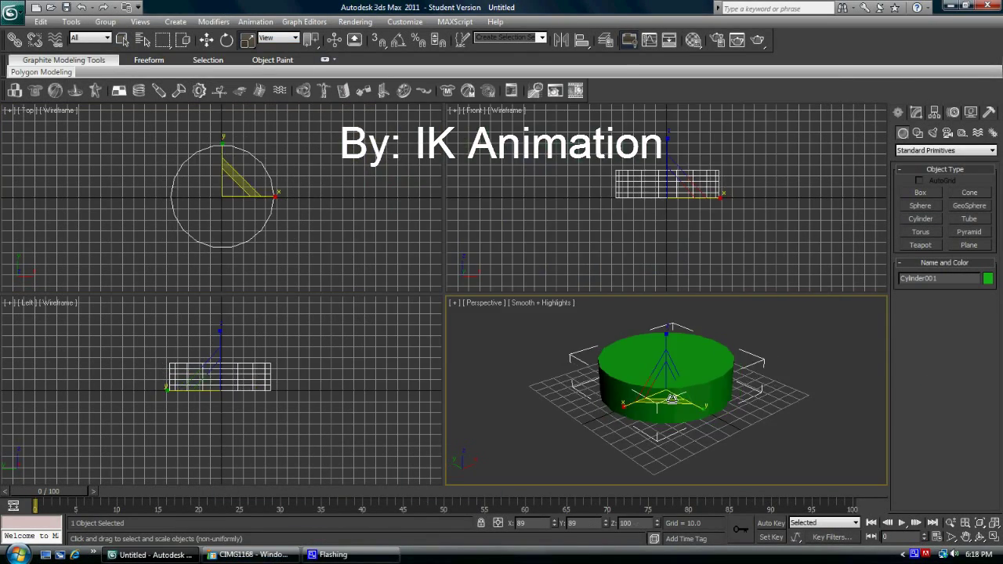
Give the 18-sided cylinder 5 height and cap segments, with edged faces shown
left_click(916, 112)
key("F4")
left_click_drag(990, 332, 990, 321)
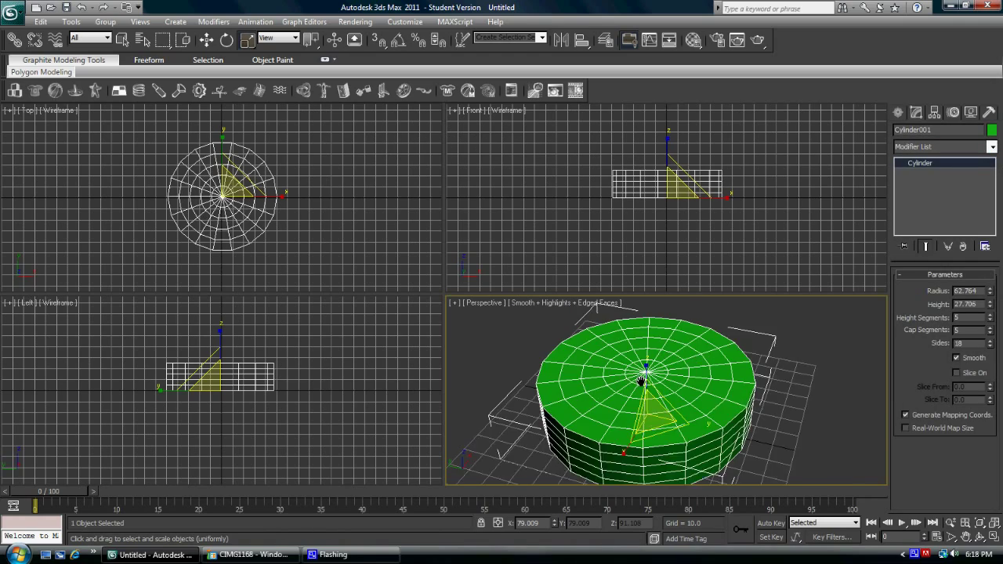
scroll(667, 398, "up", 5)
left_click(945, 147)
Add an Edit Poly modifier and select all the top cap polygons
left_click(919, 259)
key("4")
left_click(538, 410)
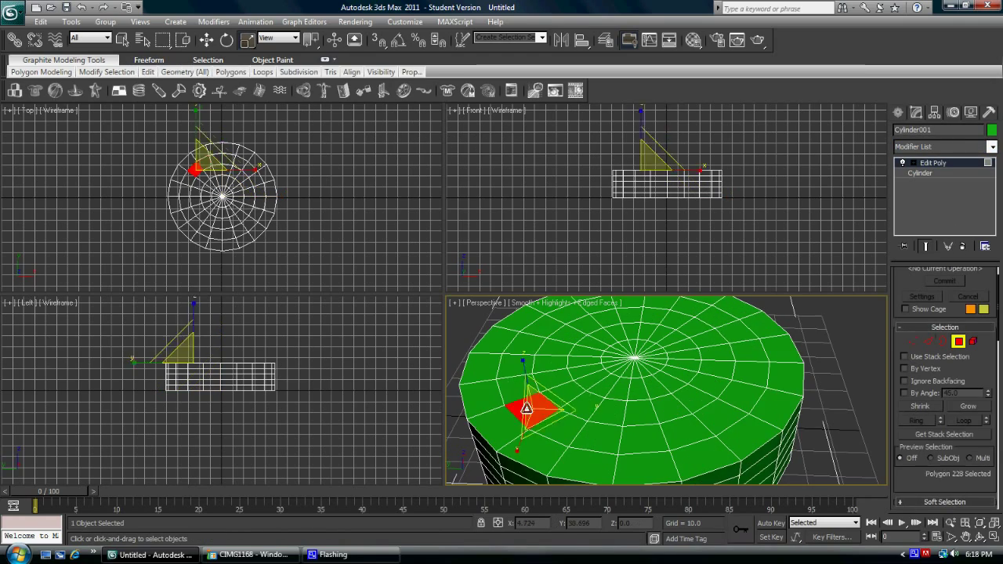
left_click_drag(538, 410, 502, 376, "ctrl")
middle_click_drag(666, 439, 705, 376, "alt")
left_click(736, 372, "ctrl")
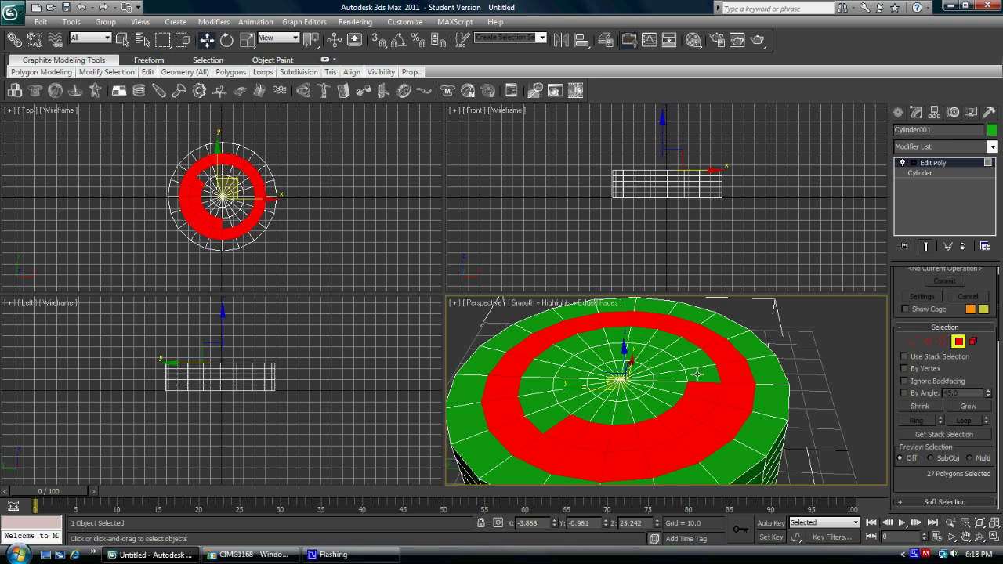
scroll(611, 418, "up", 3)
left_click(612, 421, "ctrl")
left_click(569, 396, "ctrl")
scroll(612, 400, "down", 5)
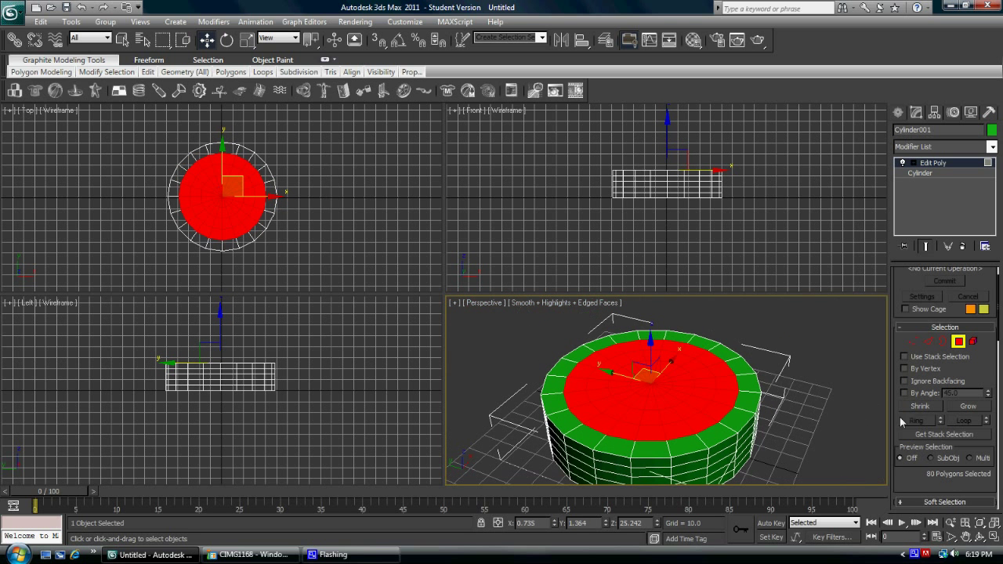
scroll(666, 392, "up", 3)
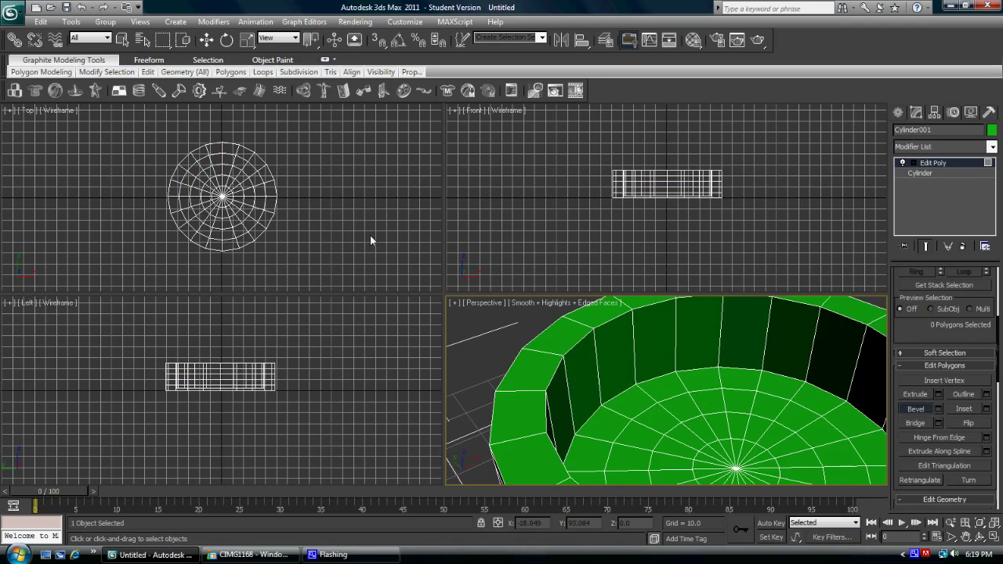
Grow the selection around the top rim ring and inspect the hollowed well
key("w")
left_click(816, 374, "shift")
left_click(815, 374, "shift")
scroll(784, 392, "up", 3)
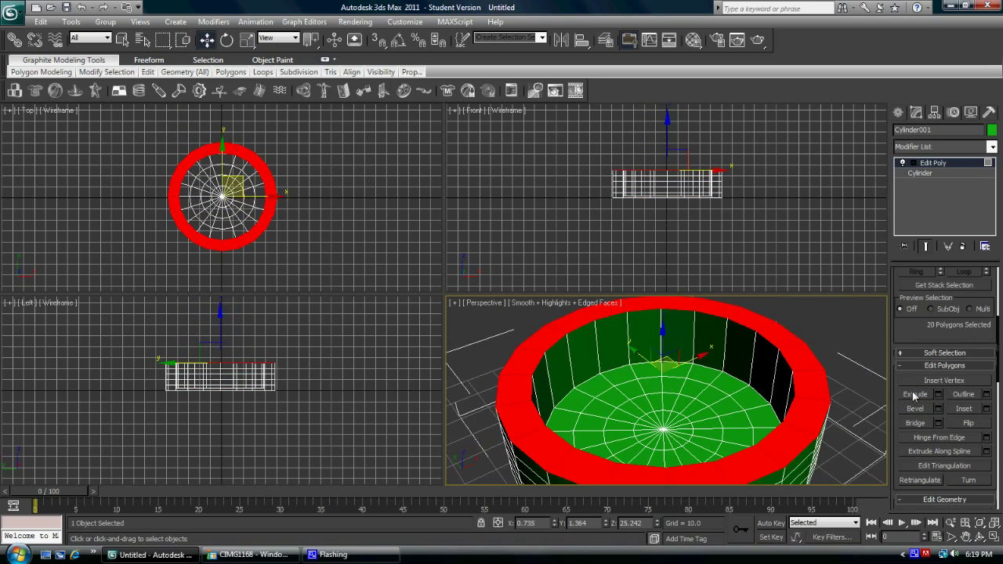
middle_click_drag(783, 392, 776, 433, "alt")
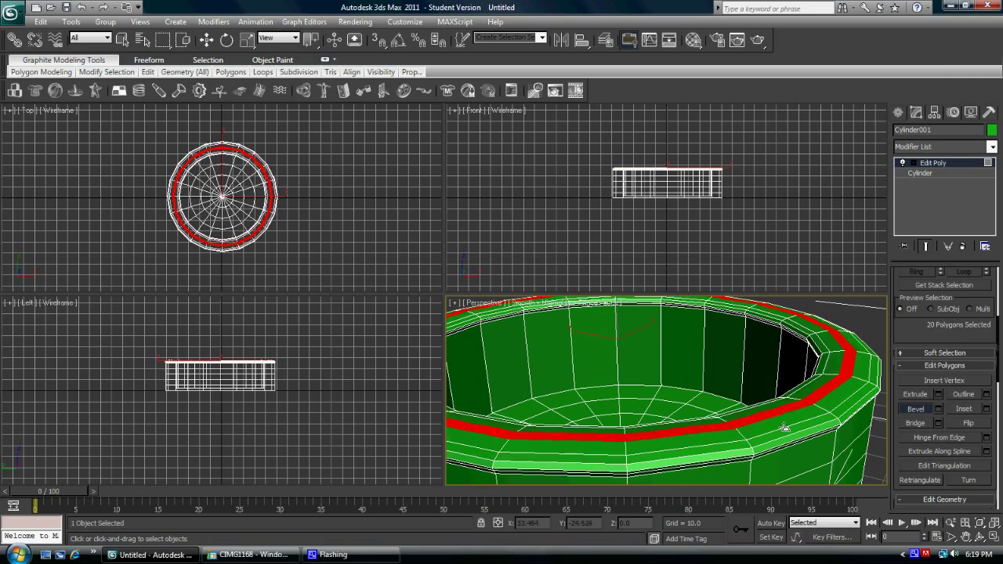
middle_click_drag(785, 428, 696, 394, "alt")
key("w")
mouse_move(721, 354)
middle_mouse_down("alt")
mouse_move(614, 358)
mouse_move(672, 351)
middle_mouse_up("alt")
Check the reference photo, then draw a small box beside the ring and scale it tall
left_click(250, 555)
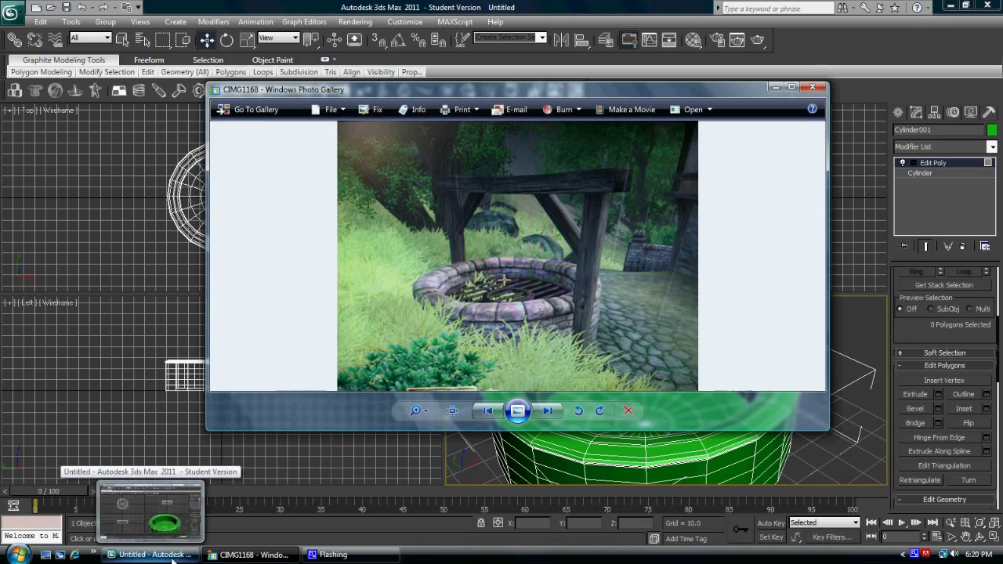
left_click(153, 555)
left_click_drag(210, 174, 220, 181)
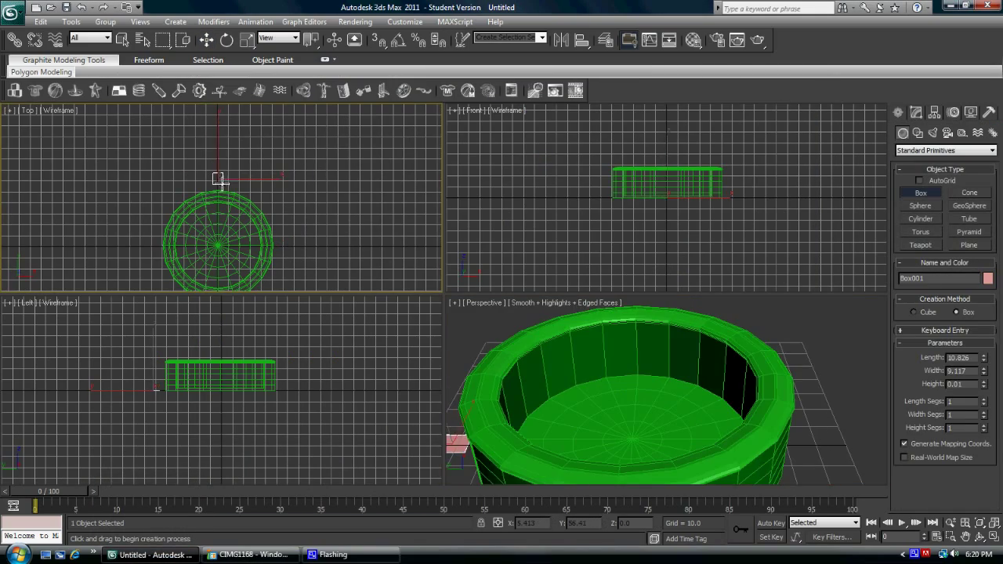
key("w")
scroll(218, 161, "up", 2)
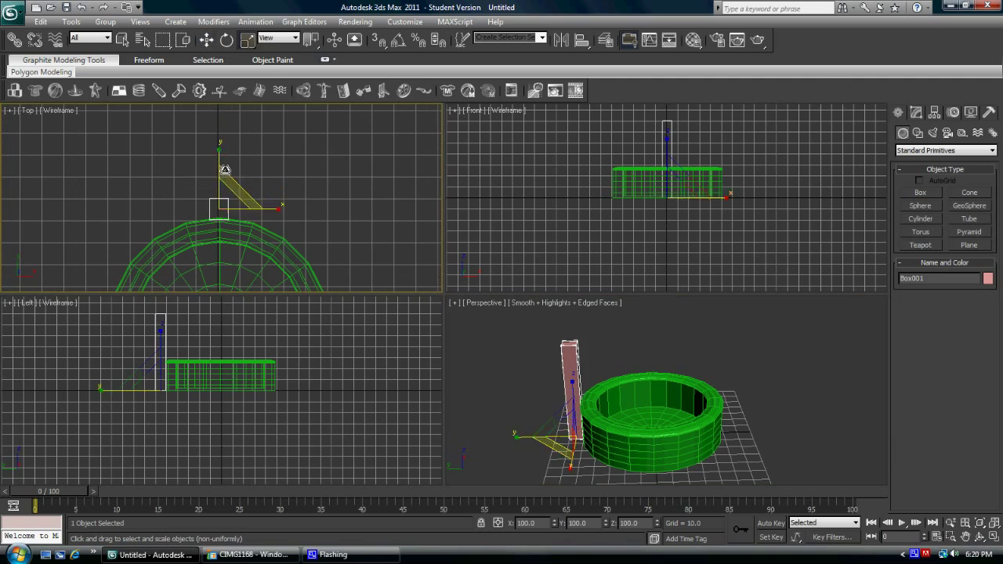
scroll(218, 161, "up", 2)
Move the tall post into place beside the ring, undoing a stray move
left_click(509, 368)
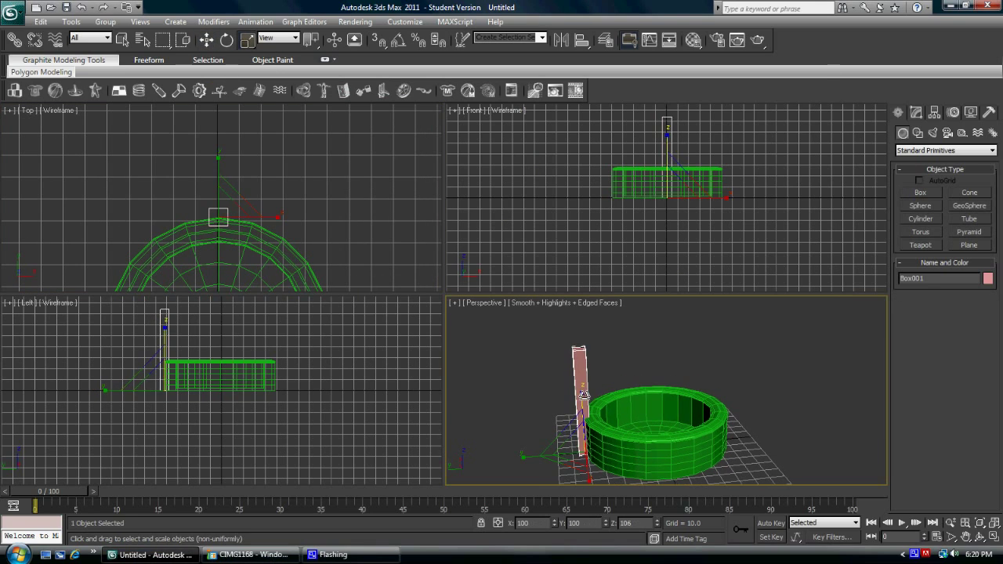
left_click(162, 345)
key("w")
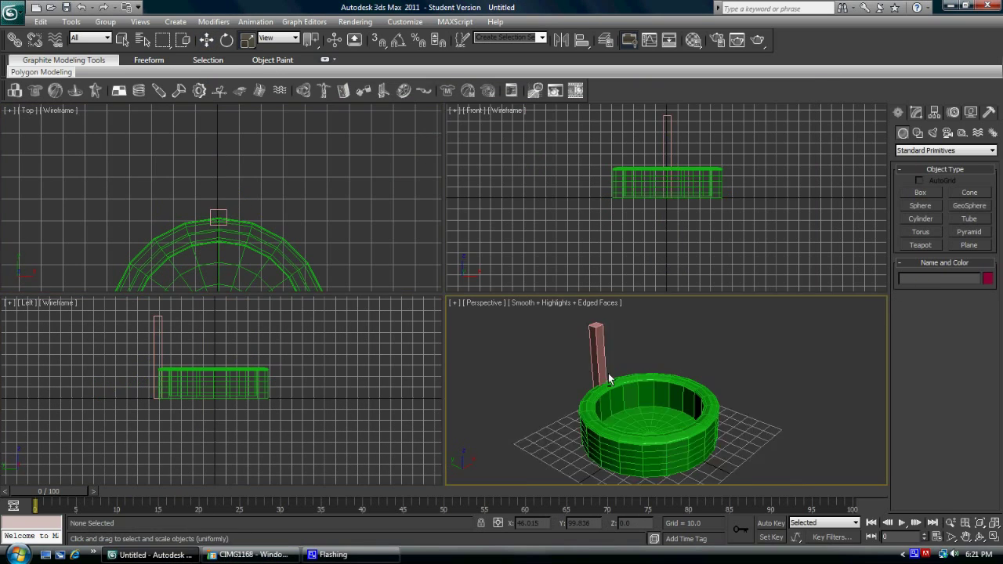
scroll(227, 157, "down", 2)
scroll(236, 193, "up", 4)
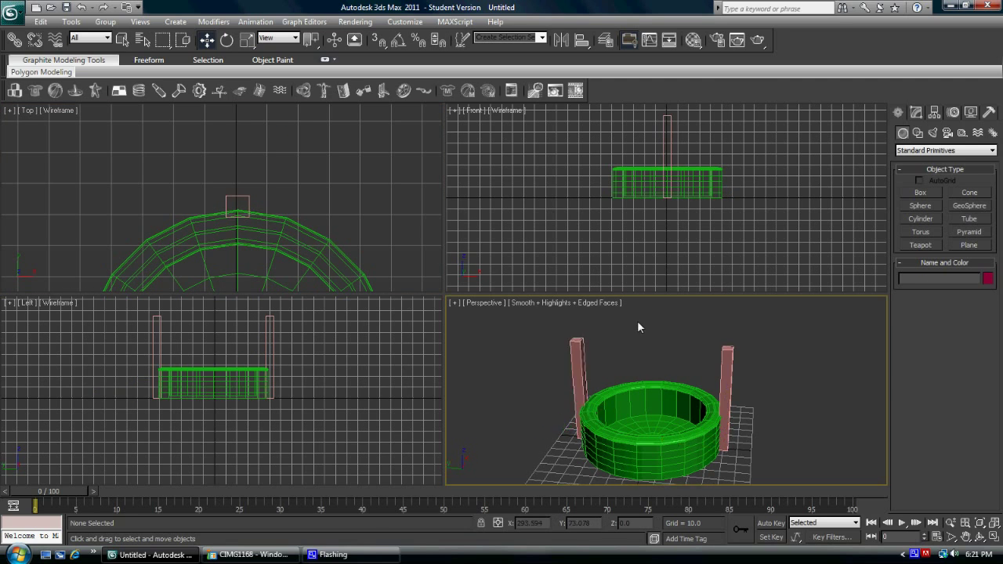
key("ctrl+z")
key("w")
left_click(217, 410)
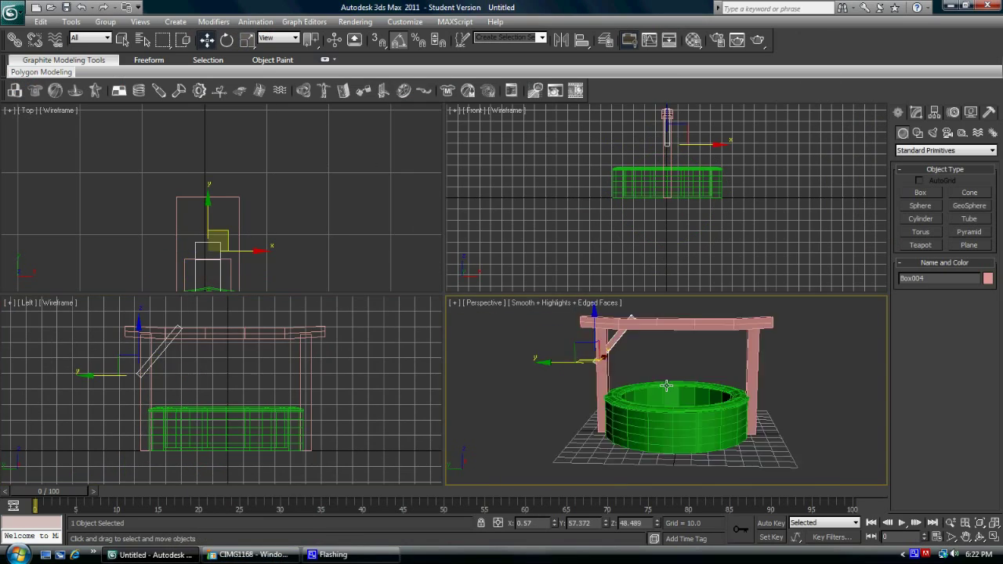
Zoom the view while placing the crossbeam and diagonal braces between the posts
scroll(157, 356, "up", 5)
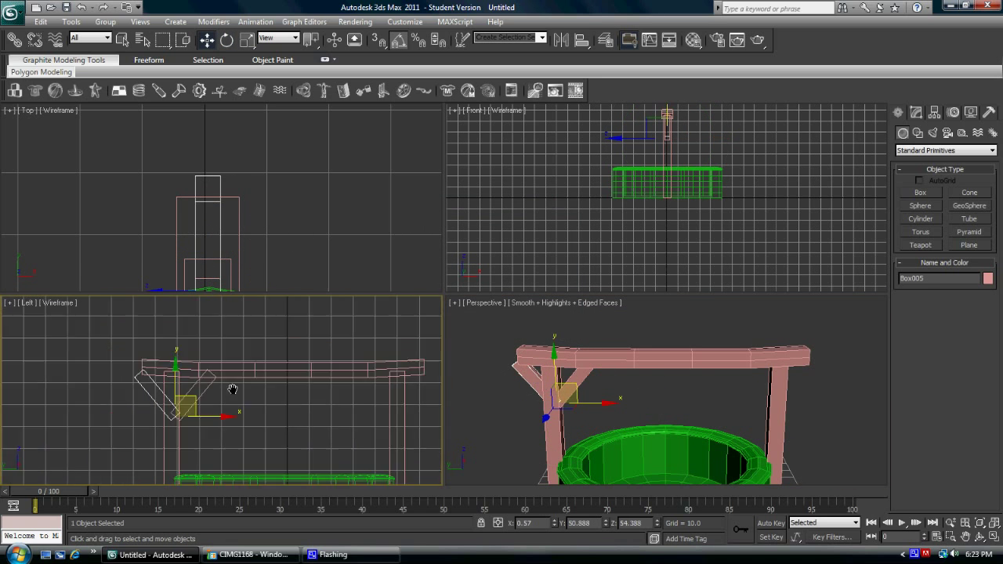
Check the reference photo and draw a thin plank box across the well opening
left_click(247, 555)
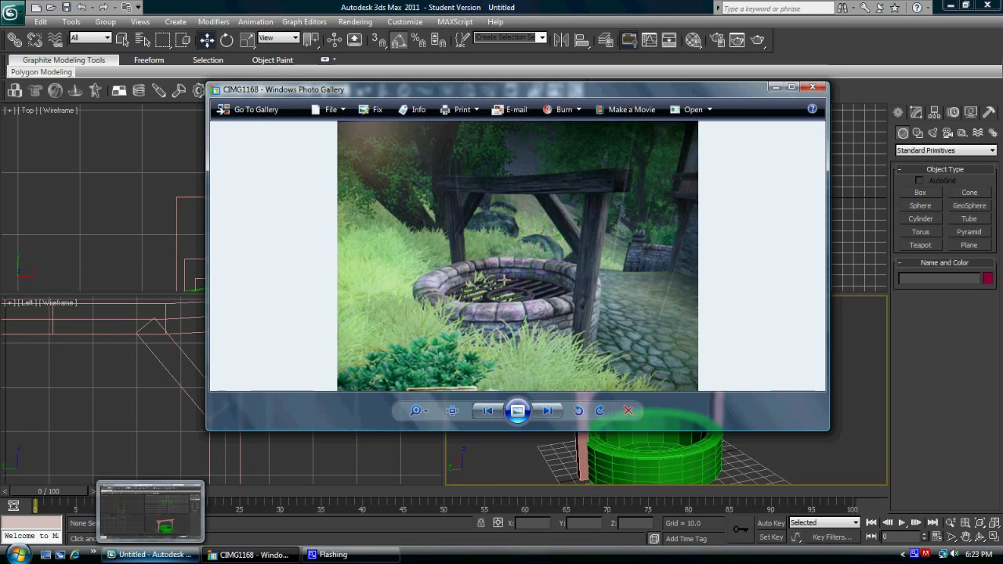
left_click(149, 555)
left_click(921, 193)
scroll(186, 161, "up", 5)
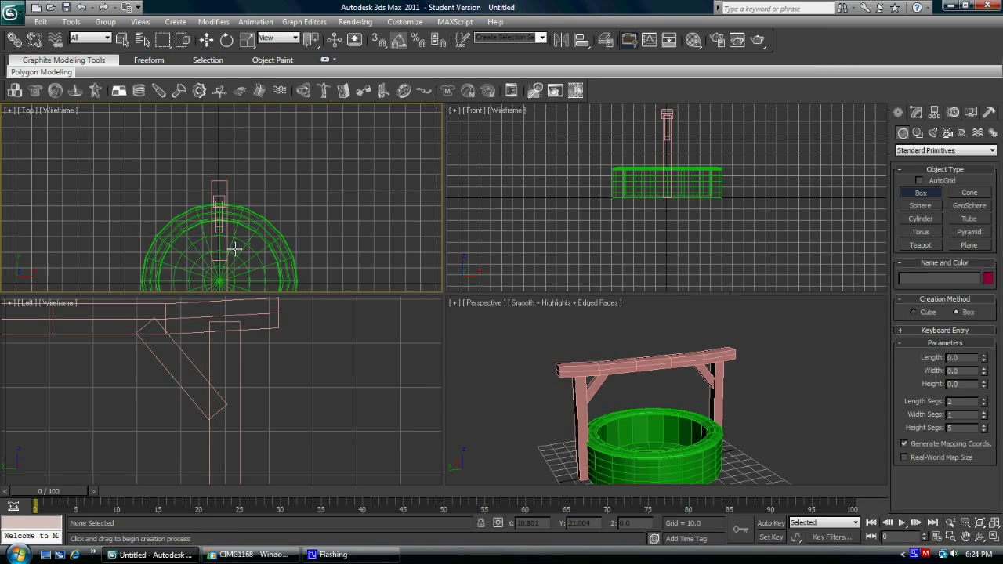
scroll(186, 160, "up", 2)
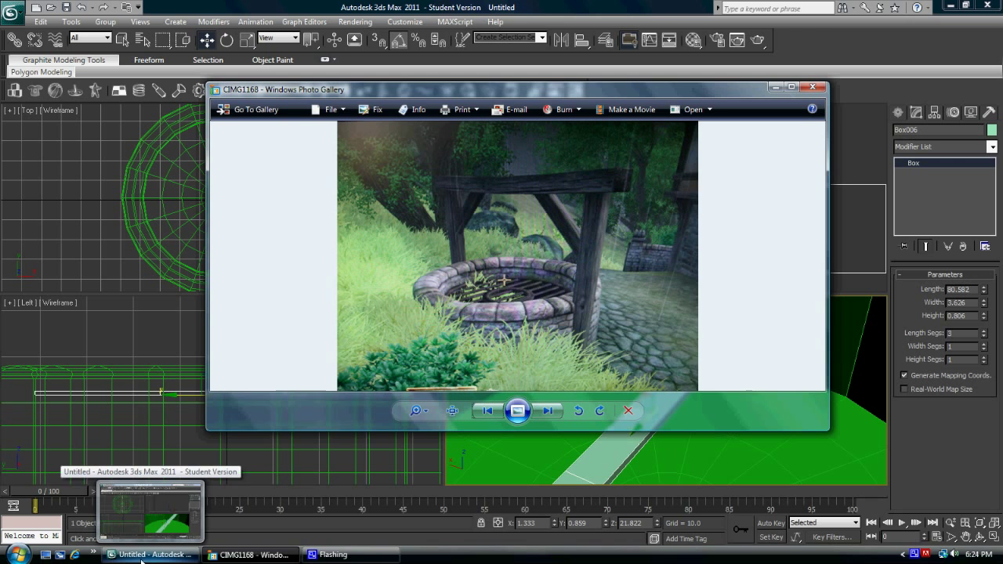
left_click(142, 555)
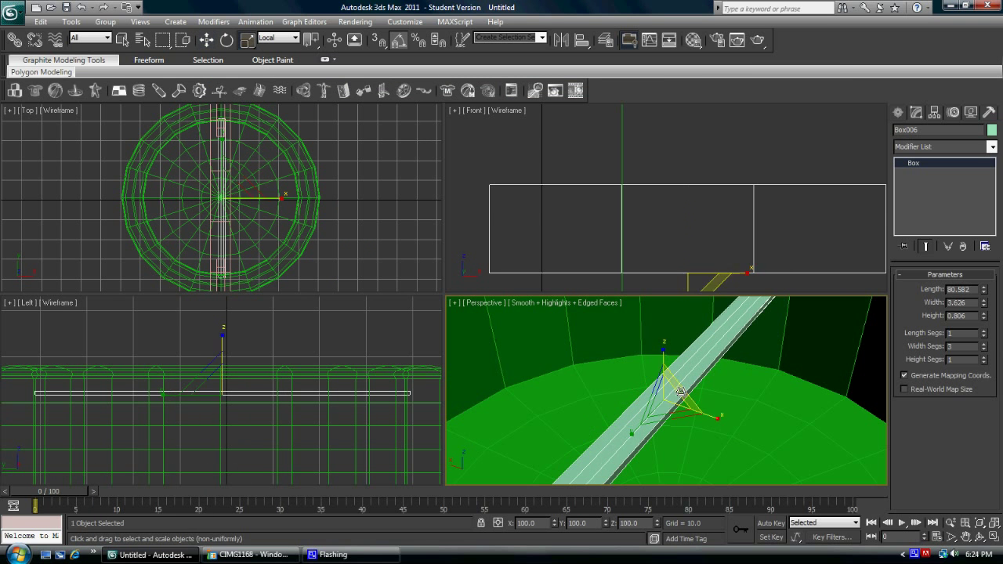
Add Edit Poly to the plank, raise its middle polygon, then undo it
left_click(991, 147)
left_click(940, 264)
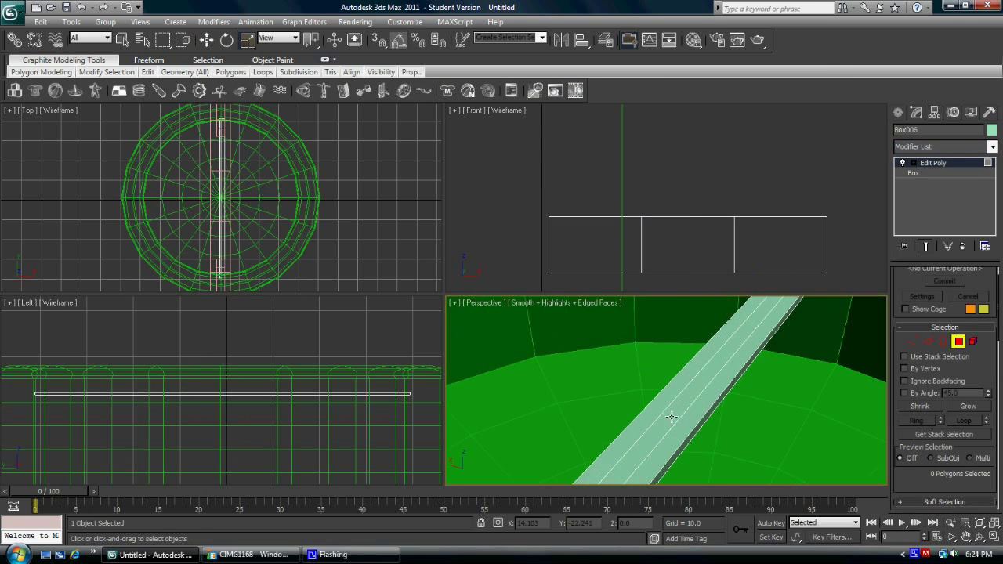
key("w")
left_click_drag(667, 353, 708, 412)
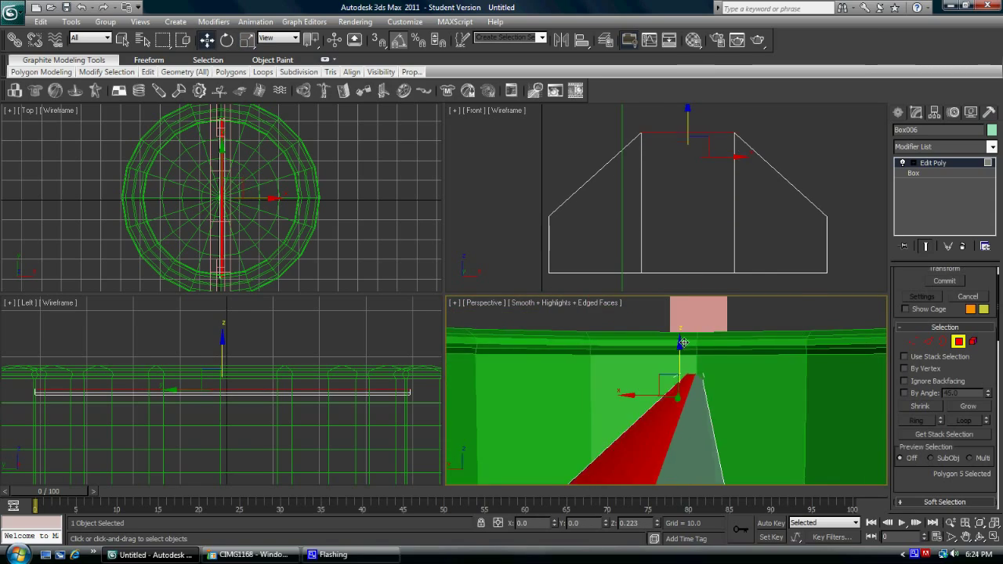
key("ctrl+z")
key("ctrl+z")
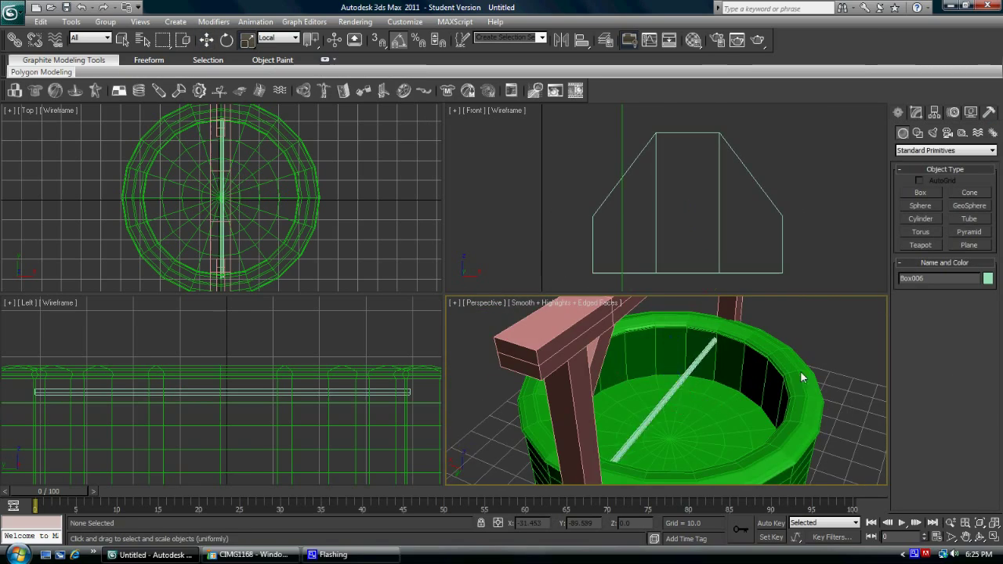
Lower the plank into the well and clone a row of copies across the opening
key("ctrl+z")
key("w")
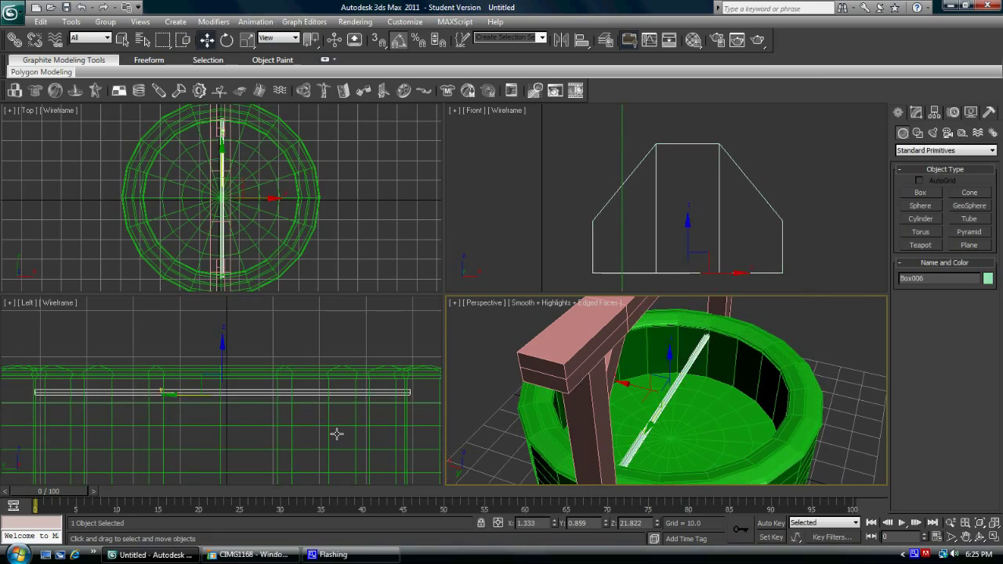
left_click_drag(226, 390, 226, 410)
scroll(667, 392, "up", 4)
middle_click_drag(666, 392, 674, 368, "alt")
scroll(636, 382, "down", 5)
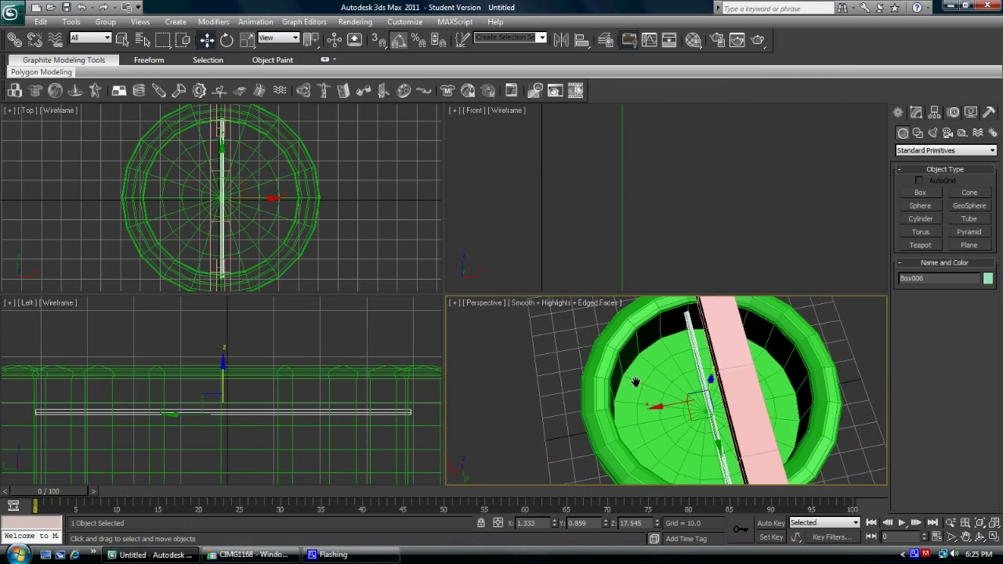
scroll(269, 200, "up", 2)
middle_click_drag(254, 196, 254, 236)
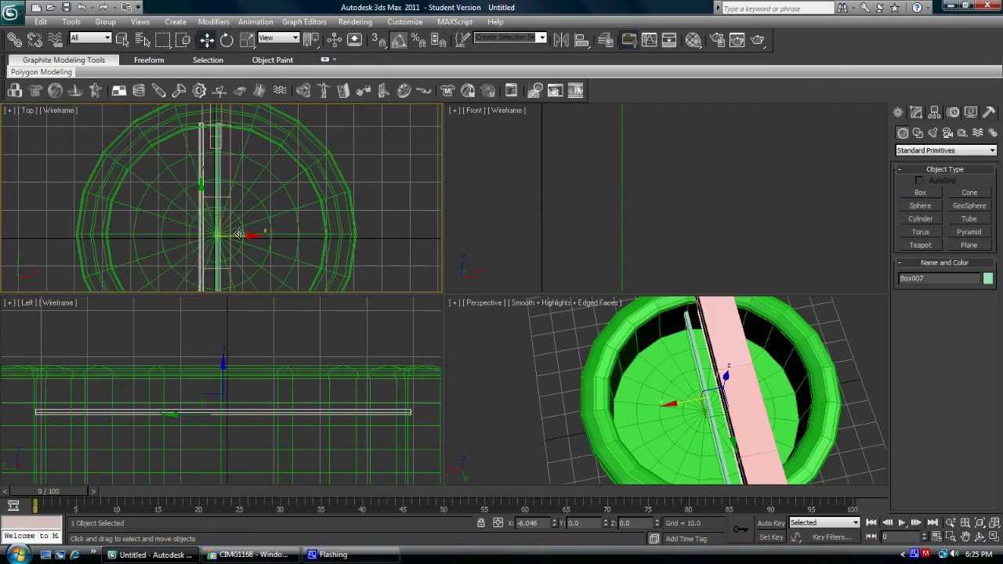
left_click_drag(252, 235, 237, 236, "shift")
left_click(503, 331)
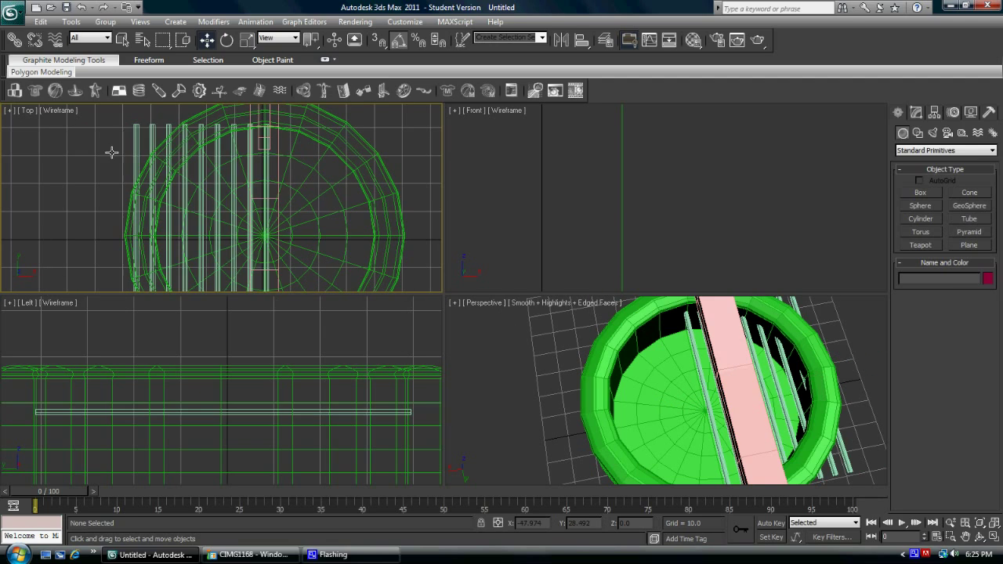
Scale the edge planks to fit inside the round opening
left_click_drag(112, 152, 179, 217)
key("r")
scroll(167, 174, "down", 2)
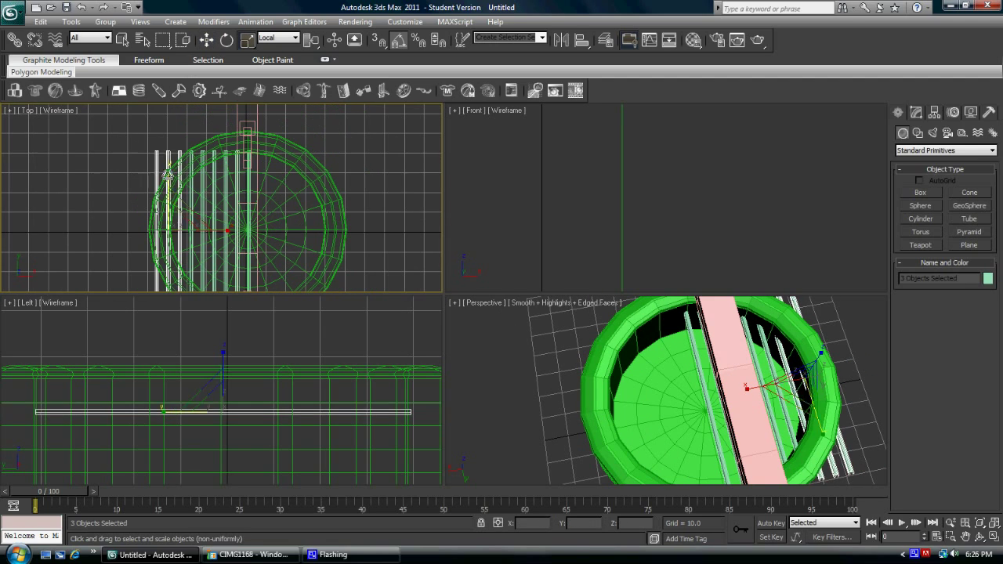
left_click(173, 219)
scroll(173, 220, "up", 2)
scroll(120, 174, "up", 2)
scroll(666, 392, "up", 3)
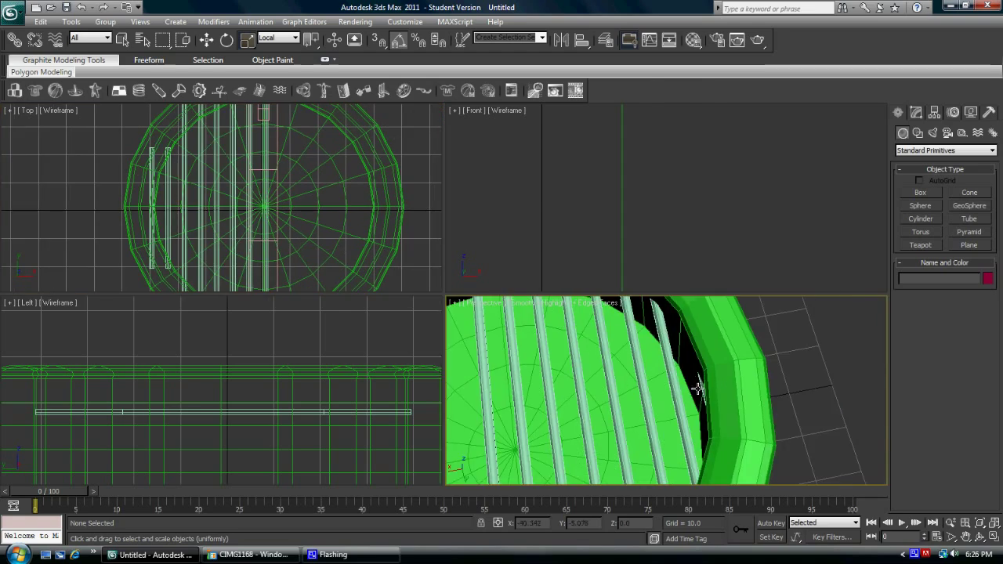
scroll(666, 392, "down", 3)
Clone another plank to fill the remaining gap in the grate
key("w")
left_click(221, 232)
scroll(222, 232, "up", 2)
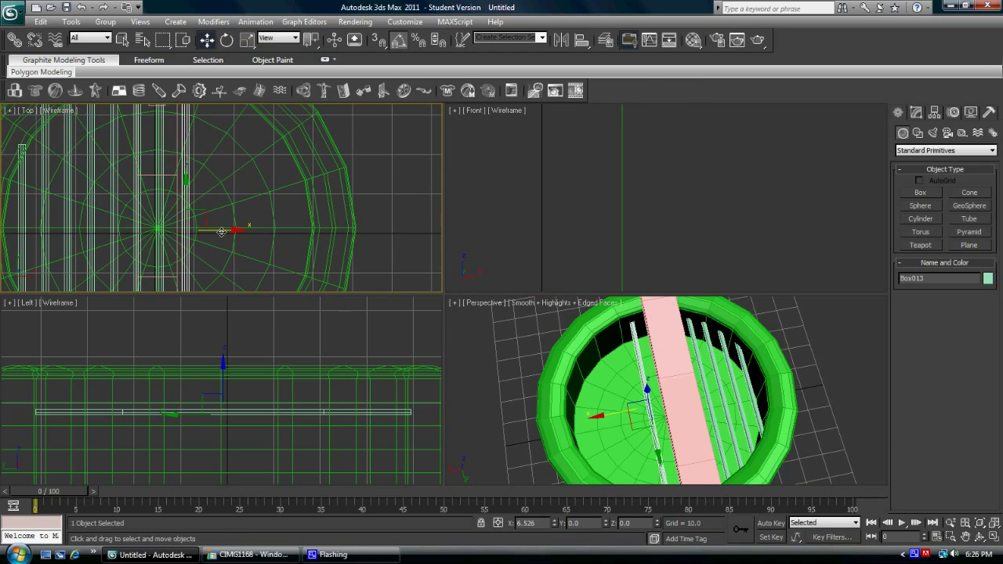
left_click_drag(222, 232, 235, 232, "shift")
left_click(493, 330)
scroll(265, 142, "down", 3)
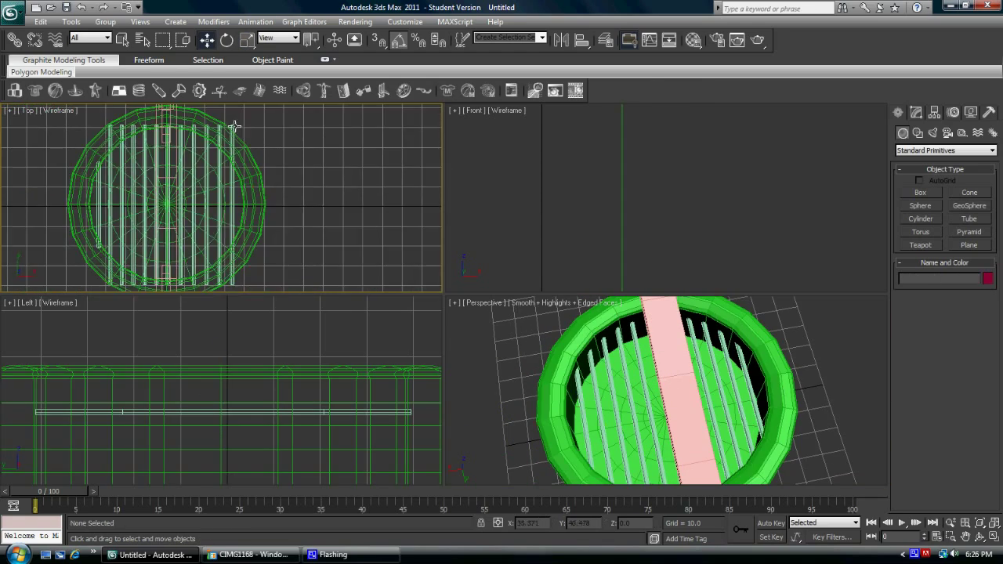
scroll(222, 234, "up", 2)
Scale the new plank and reposition a plank to finish the slats
key("r")
left_click(222, 234)
scroll(667, 401, "up", 3)
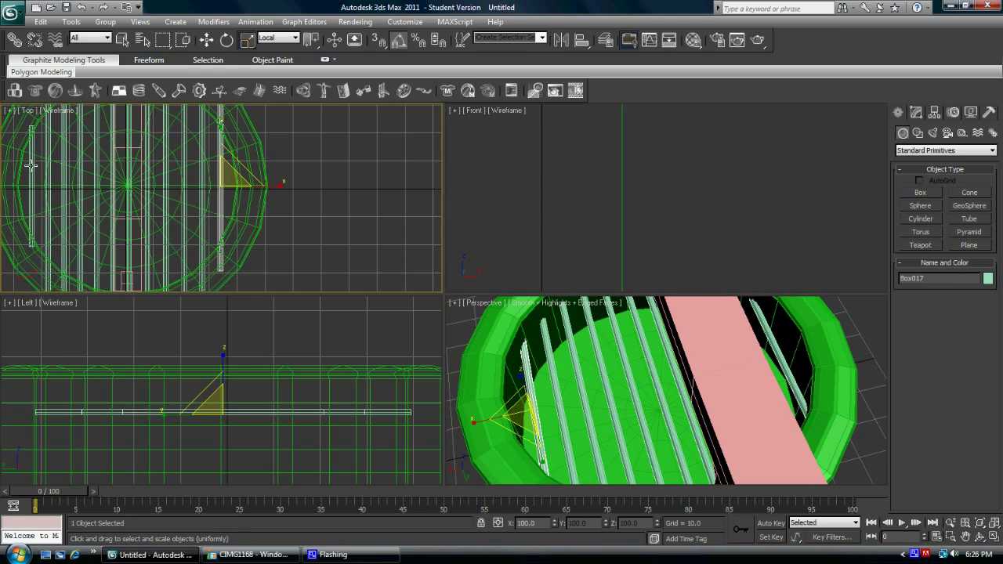
key("w")
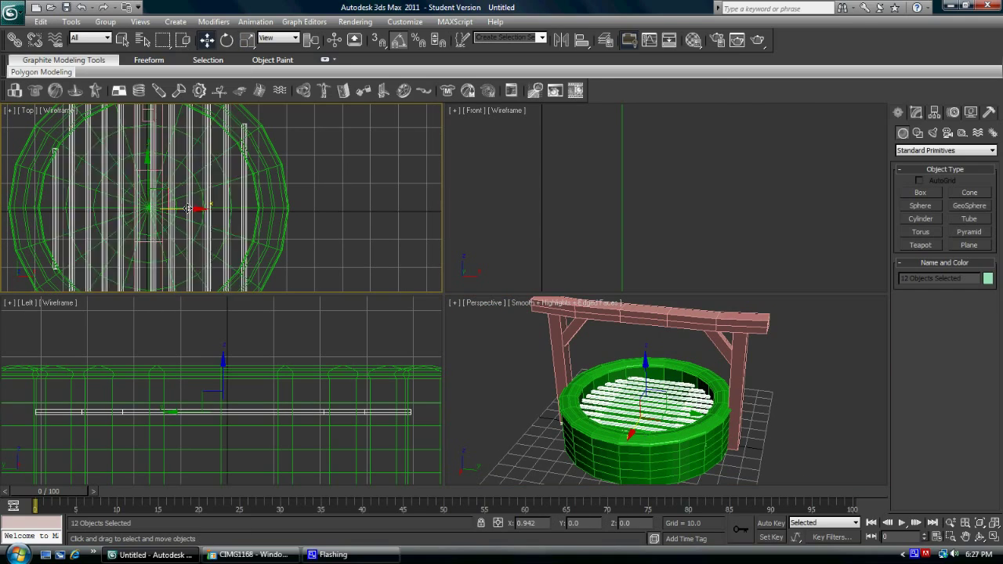
left_click(52, 189)
middle_click_drag(642, 368, 604, 429, "alt")
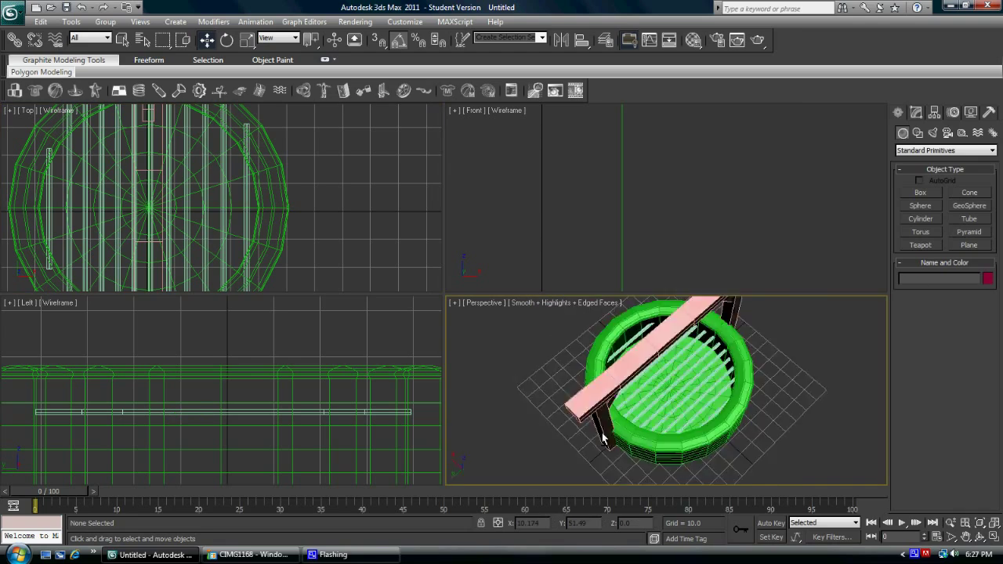
left_click(916, 112)
Draw a flat disc across the well opening and raise it level with the planks
left_click_drag(150, 206, 268, 208)
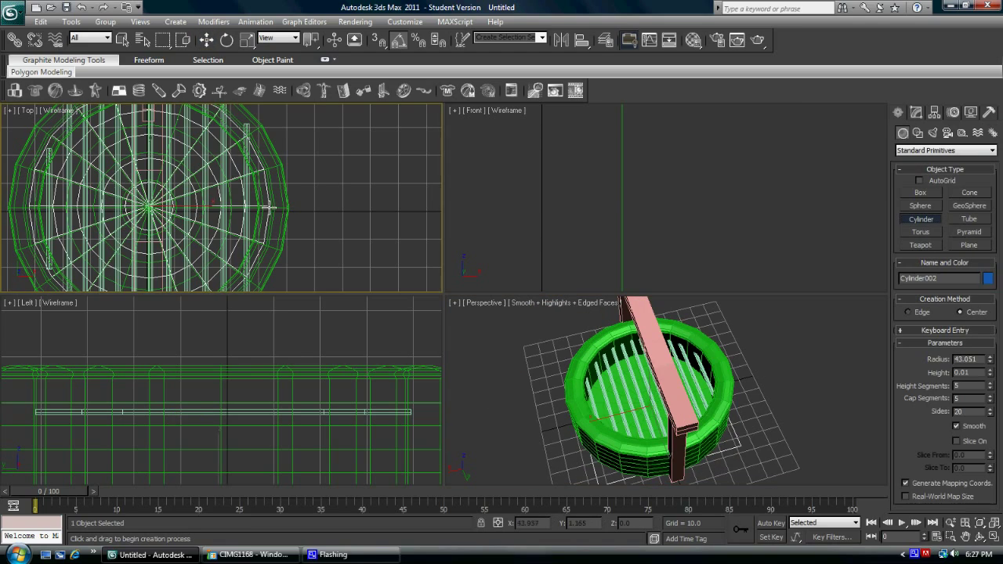
left_click(207, 40)
middle_click_drag(666, 392, 643, 353, "alt")
scroll(643, 353, "up", 3)
left_click(916, 112)
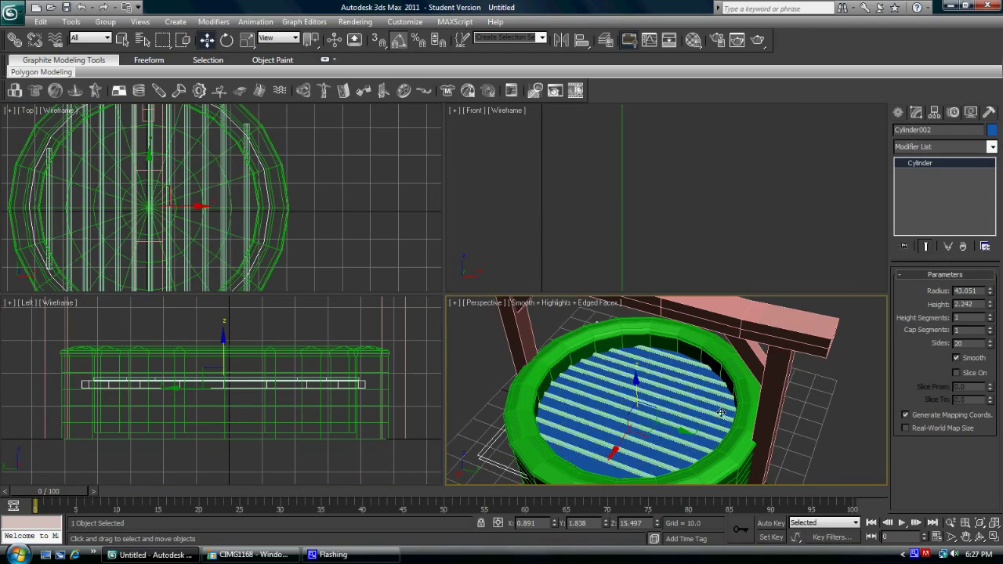
middle_click_drag(721, 413, 706, 423, "alt")
Shift-scale a slightly smaller clone of the disc
key("r")
scroll(228, 370, "up", 2)
left_click_drag(227, 357, 248, 373, "shift")
left_click(501, 329)
key("r")
scroll(139, 161, "up", 5)
scroll(139, 162, "up", 3)
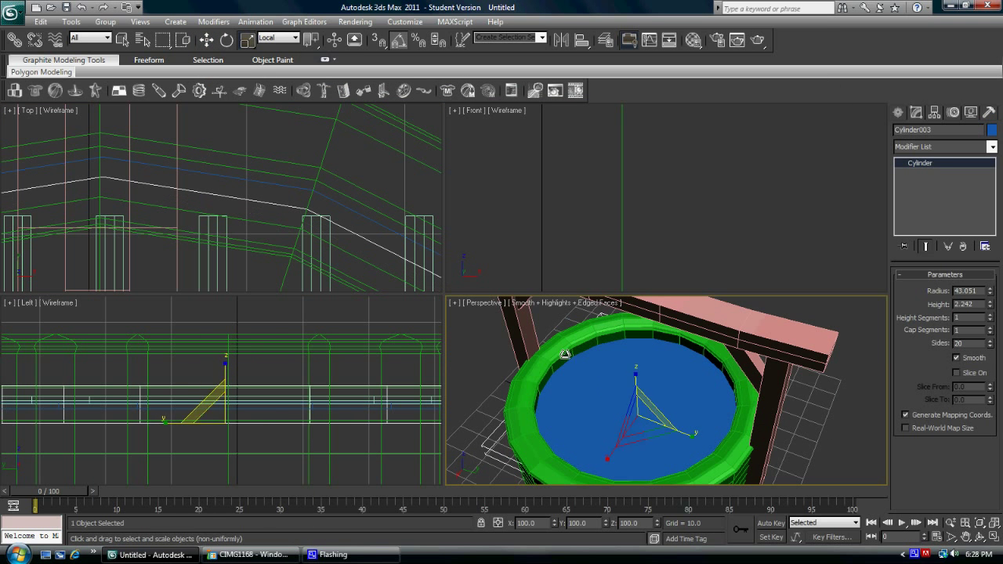
Boolean-subtract Cylinder003 from the larger disc Cylinder002, leaving a thin rim
key("w")
middle_click_drag(224, 381, 261, 358)
left_click(197, 172)
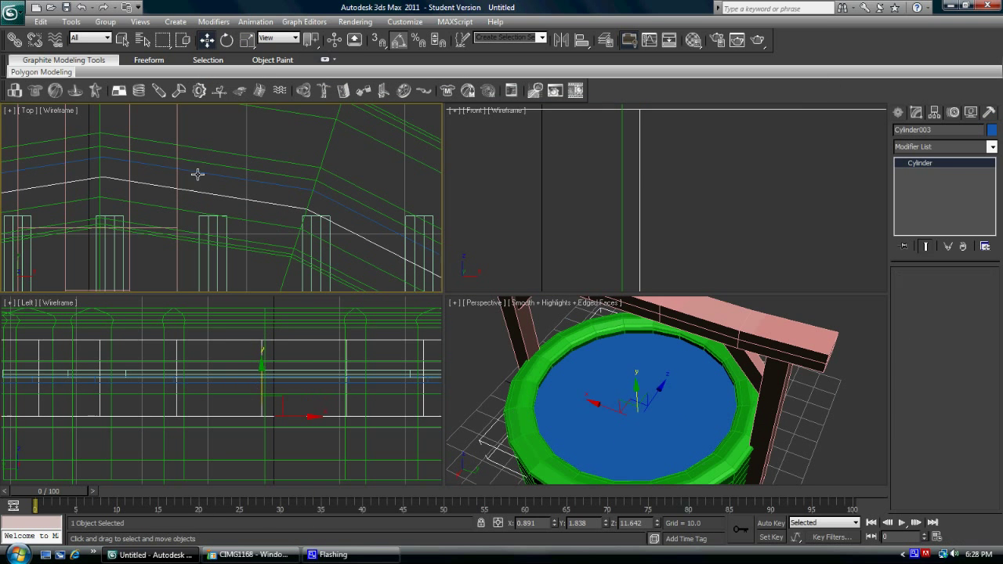
left_click(898, 112)
left_click_drag(946, 150, 940, 180)
left_click(921, 232)
left_click(944, 329)
left_click(670, 410)
Shrink a copy of the disc into a small ring at the grate's centre
key("r")
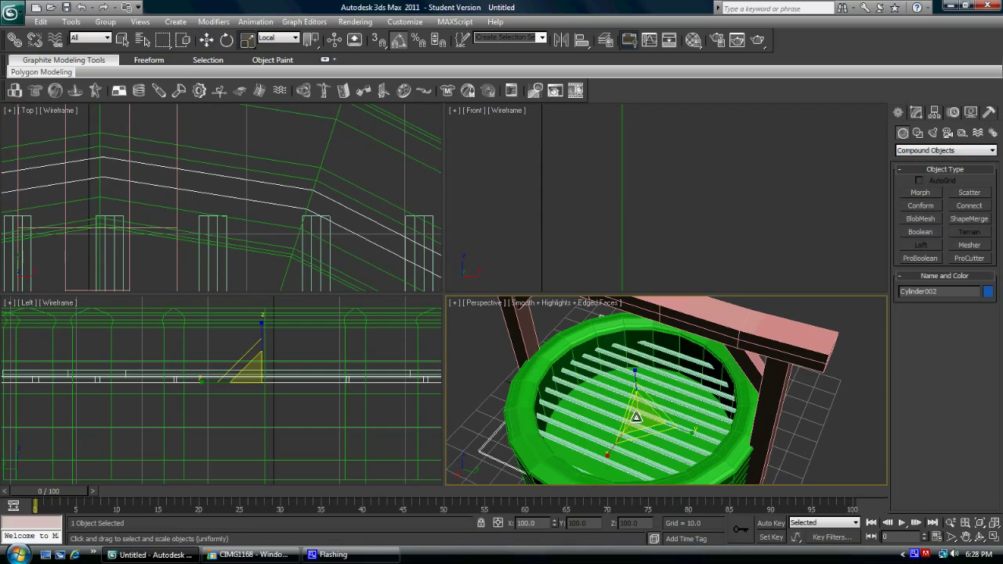
scroll(547, 361, "up", 5)
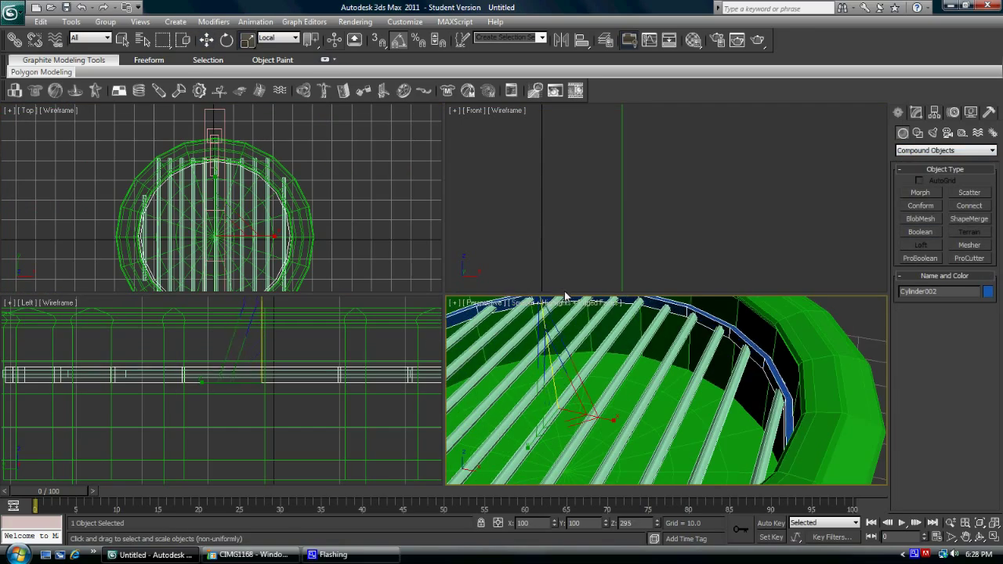
key("w")
middle_click_drag(566, 296, 736, 379, "alt")
left_click(247, 39)
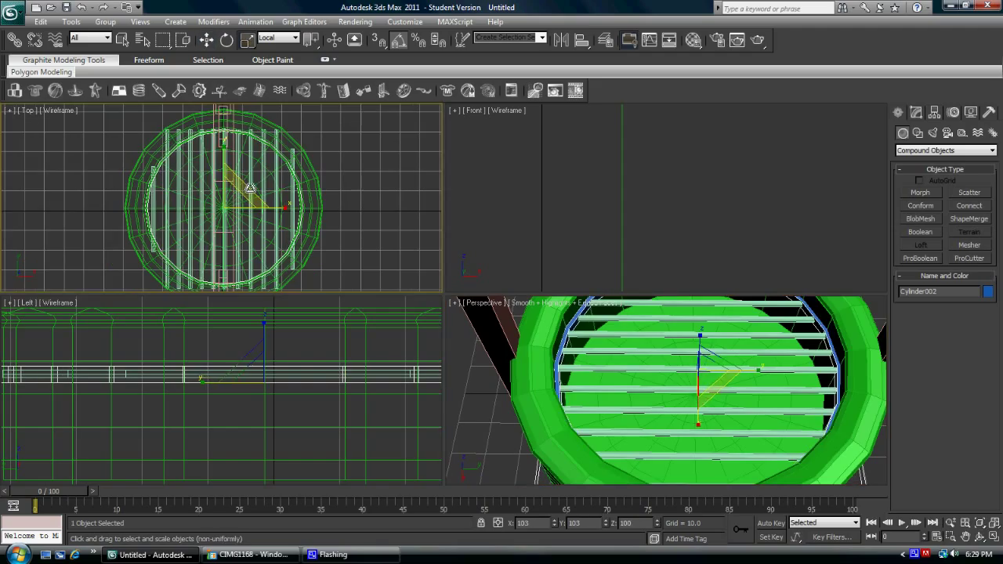
middle_click_drag(666, 392, 703, 368, "alt")
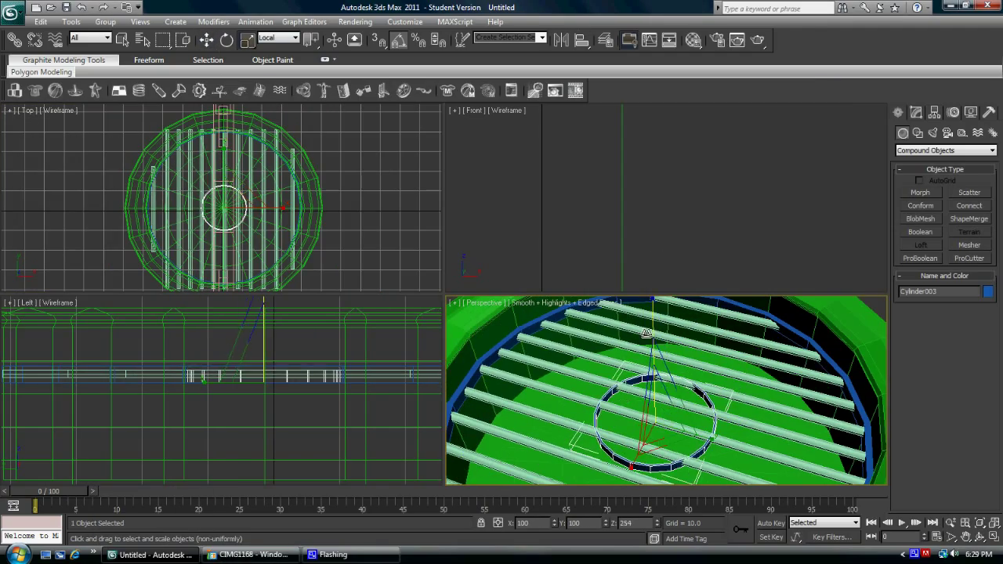
Add an Edit Poly modifier to the central ring in Polygon mode
mouse_move(673, 448)
middle_mouse_down("alt")
mouse_move(689, 408)
mouse_move(714, 443)
mouse_move(703, 455)
middle_mouse_up("alt")
left_click(916, 113)
left_click(992, 147)
left_click(918, 220)
key("4")
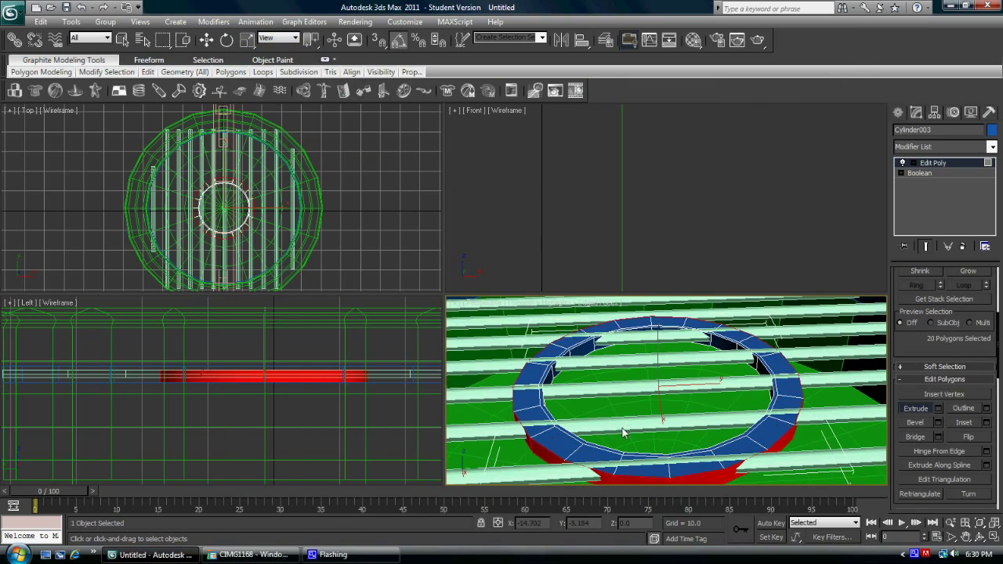
Select the ring's wall faces and extrude them into a thick band
left_click(551, 433)
key("ctrl+z")
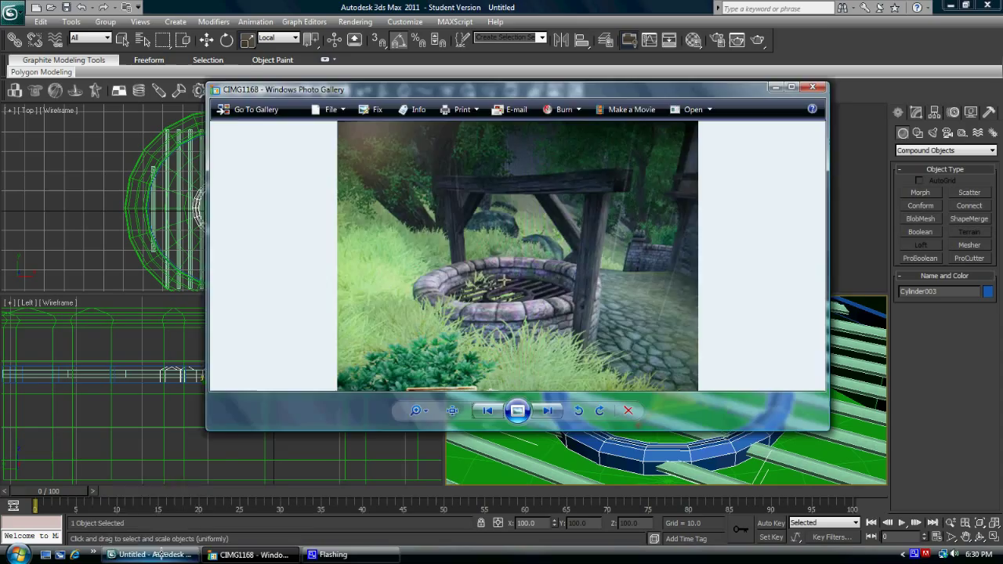
left_click(157, 554)
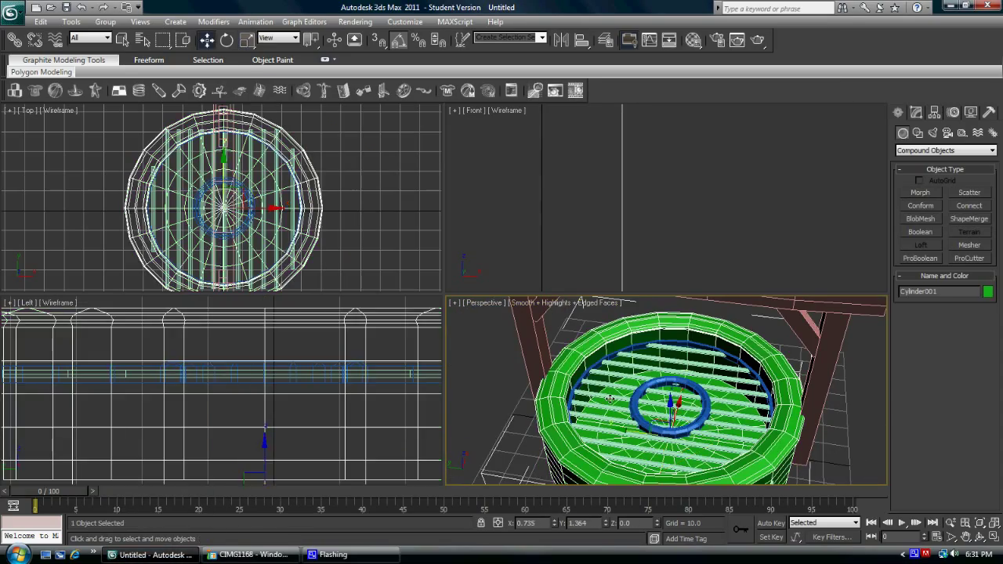
Rotate and scale a plank into a crossbar across the grate
left_click(191, 168)
key("e")
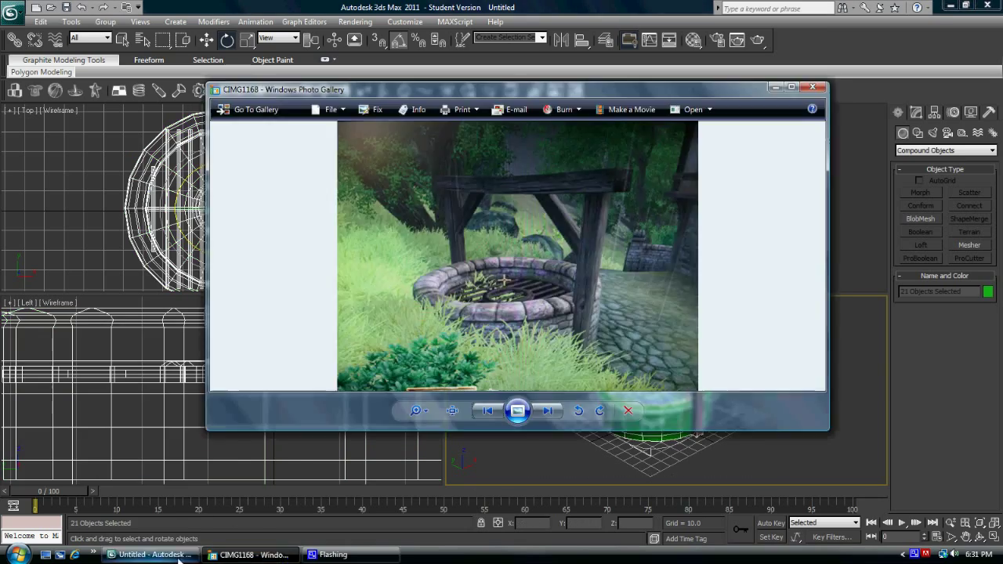
left_click(171, 555)
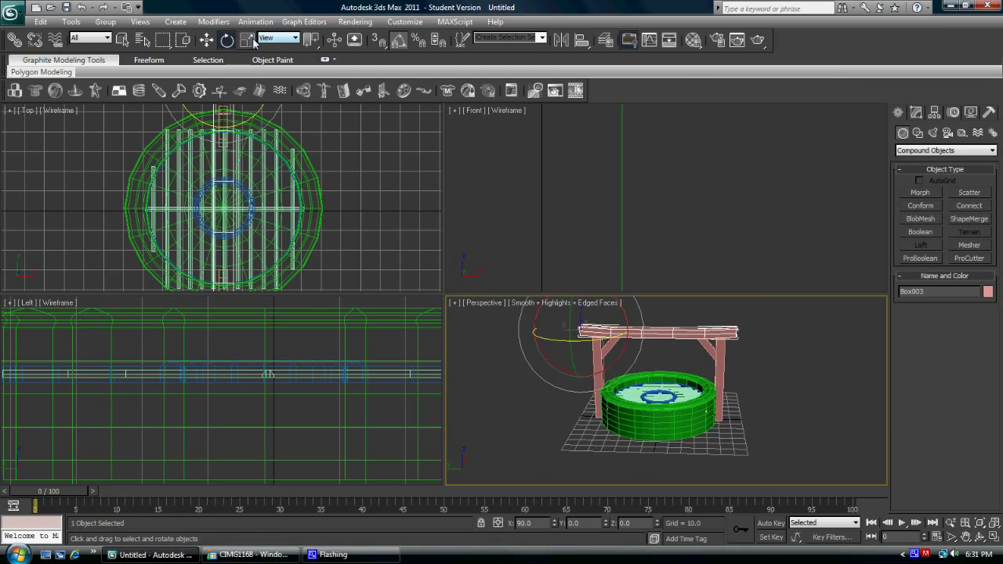
key("r")
scroll(650, 350, "up", 2)
scroll(726, 395, "down", 3)
Select every object and give the whole well a grey object colour
key("ctrl+a")
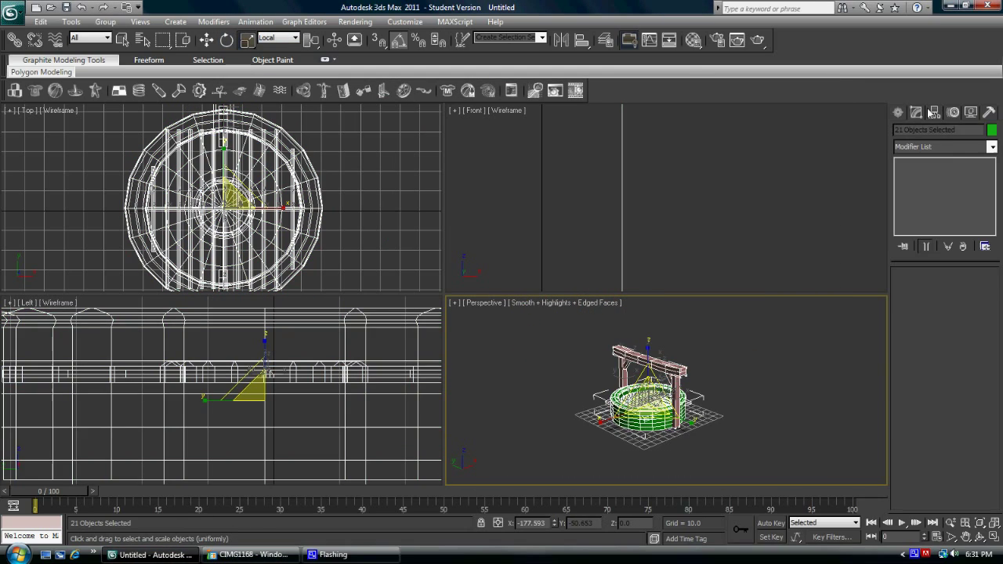
left_click(992, 130)
left_click(612, 272)
left_click(565, 343)
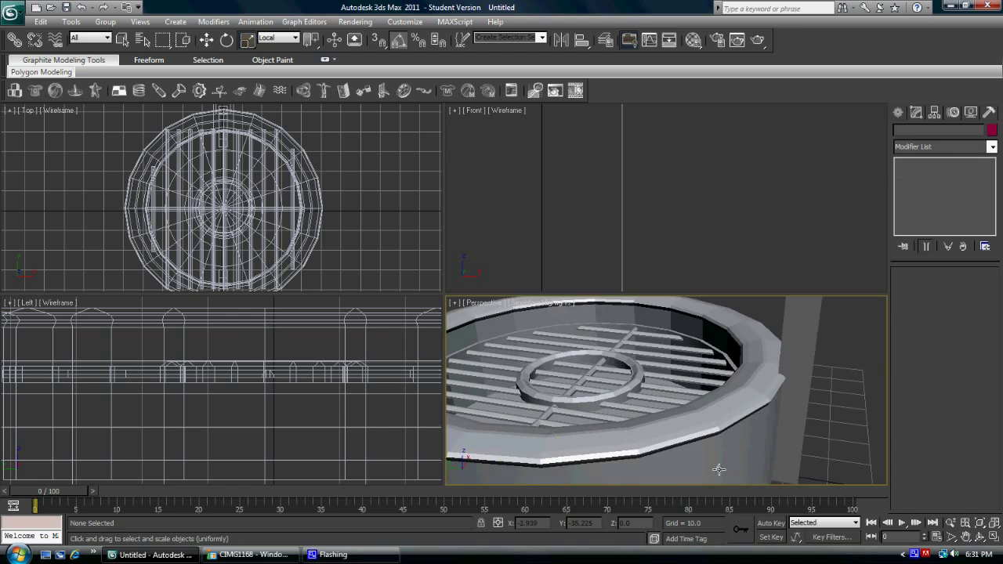
scroll(702, 434, "up", 2)
Place a Standard Skylight (Sky001) beside the well
left_click(898, 112)
left_click(933, 133)
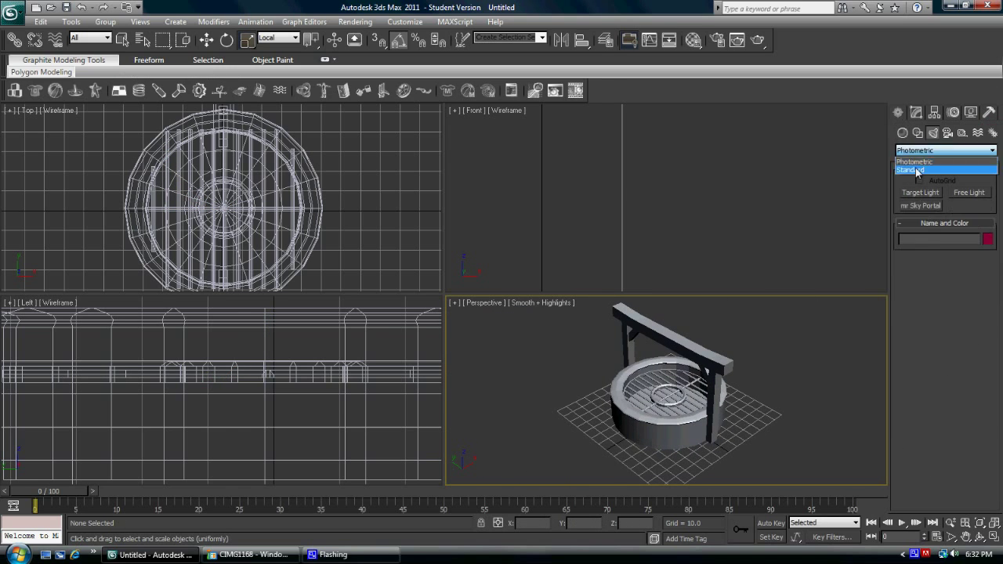
left_click(969, 218)
left_click(772, 384)
scroll(806, 415, "up", 2)
Set advanced lighting to Light Tracer and render the Perspective view
left_click(355, 21)
left_click(369, 49)
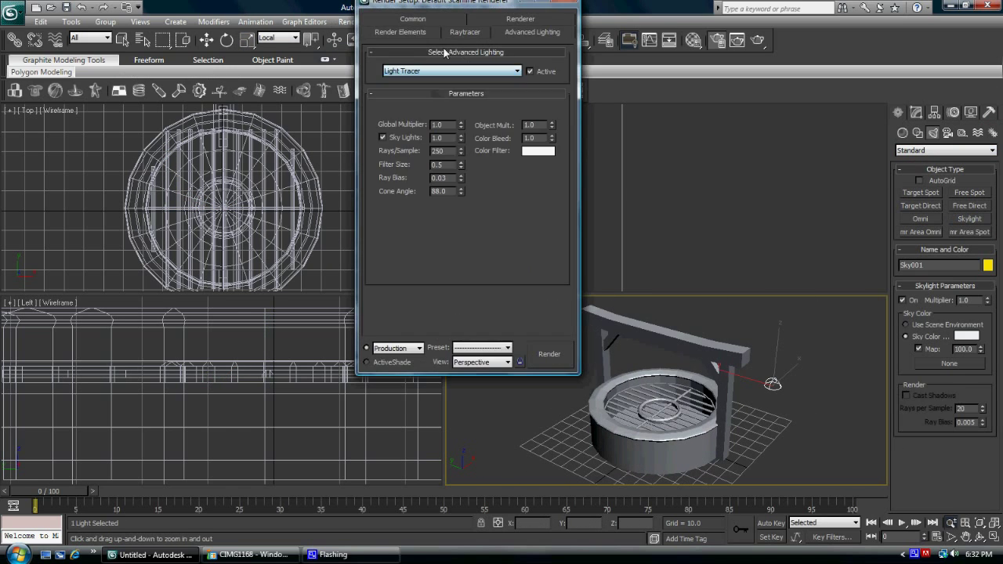
left_click(399, 21)
left_click(544, 352)
left_click(533, 354)
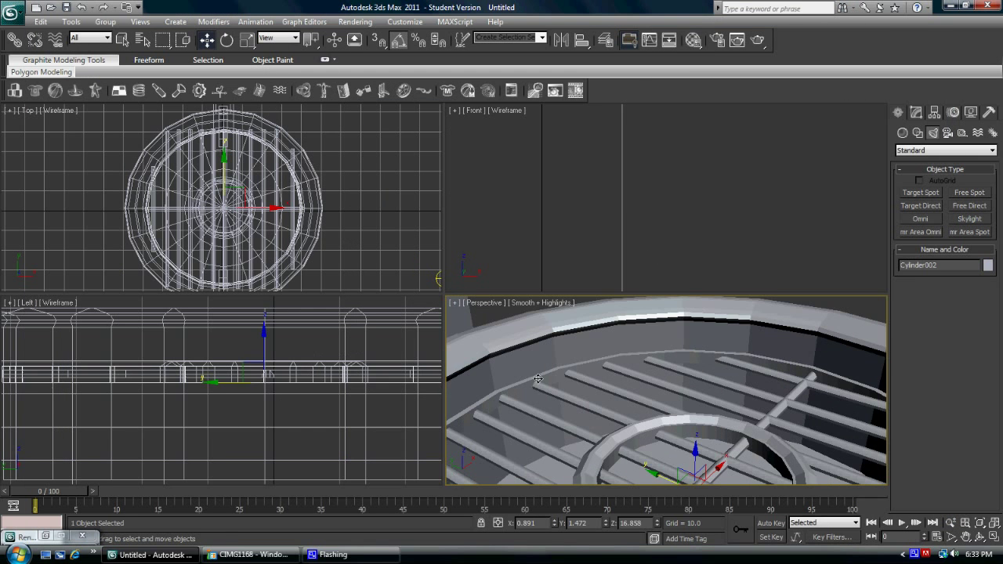
Add Edit Poly to Cylinder002 and extrude its 20 rim polygons 0.708 along group normals
left_click(916, 112)
left_click(944, 147)
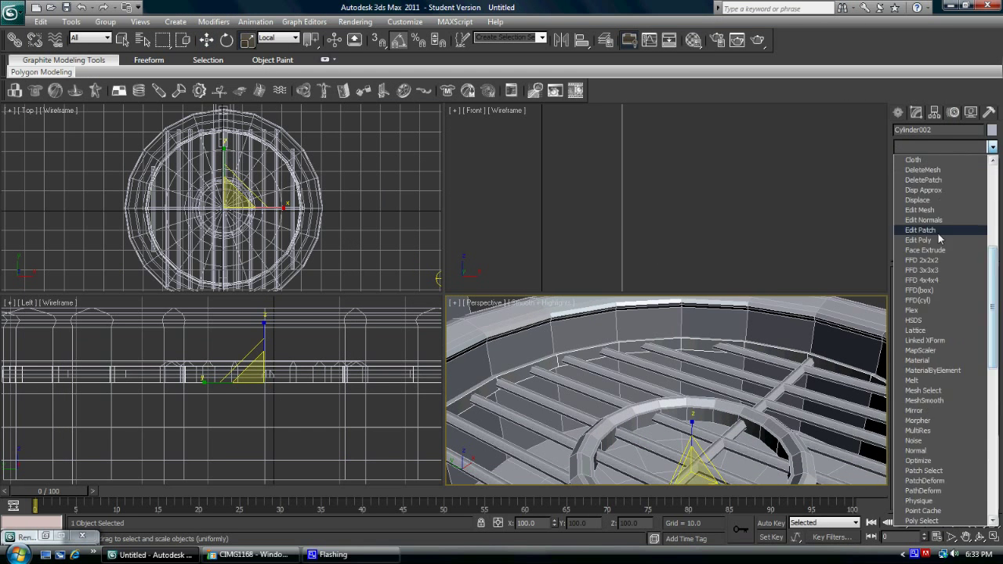
left_click(938, 234)
scroll(922, 360, "down", 3)
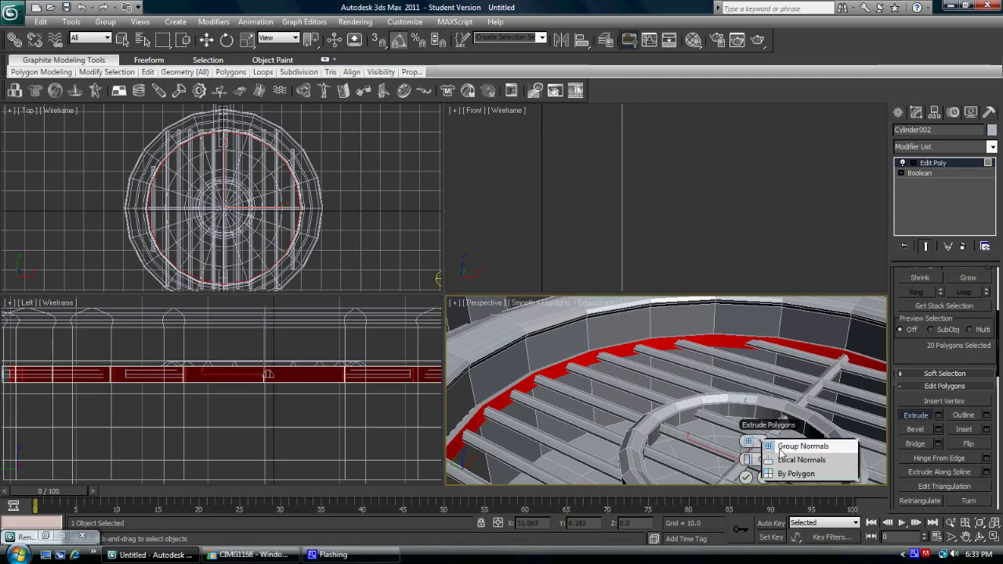
left_click(780, 446)
middle_click_drag(780, 453, 579, 329, "alt")
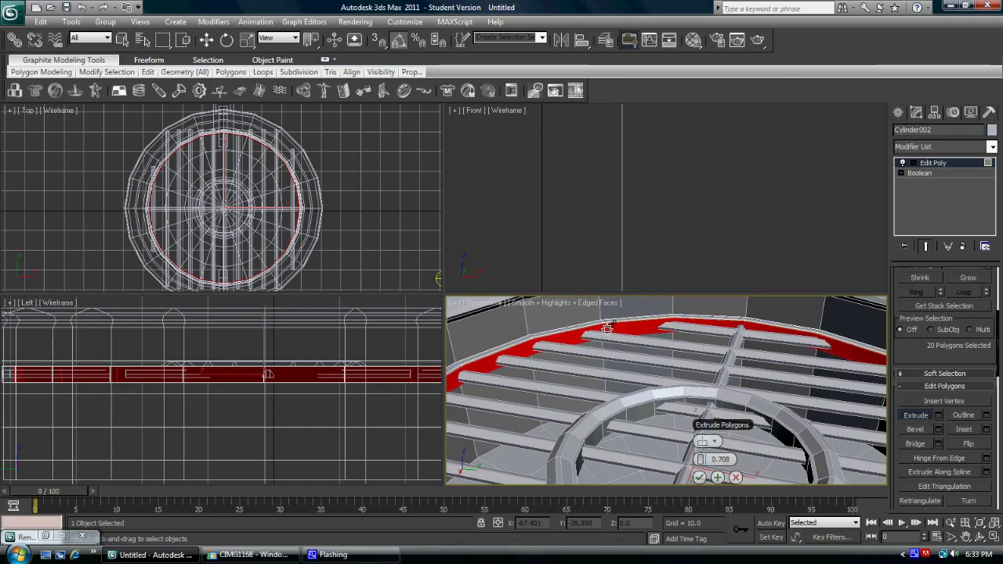
middle_click_drag(707, 369, 851, 376, "alt")
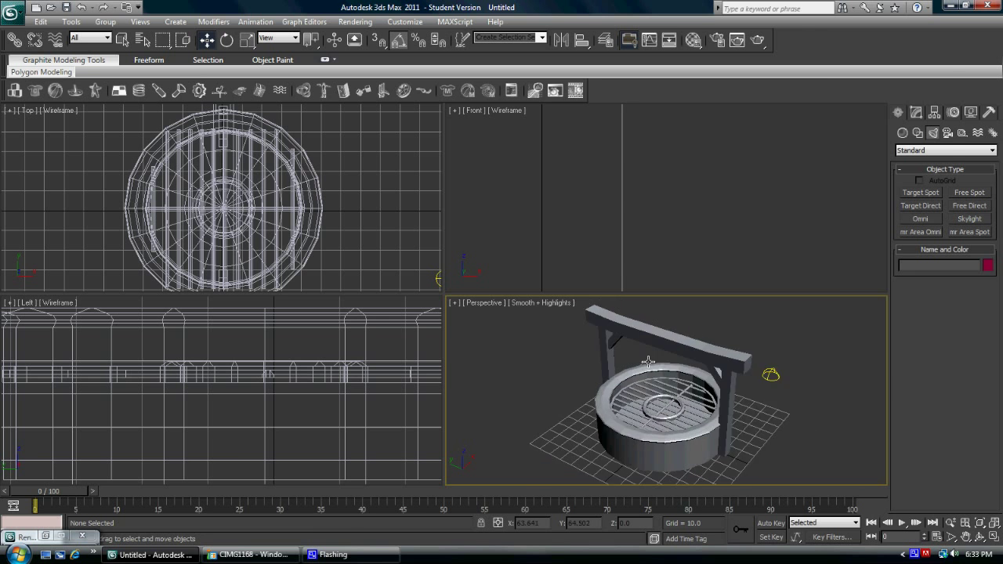
Render the well's Perspective view with Shift+Q
key("shift+q")
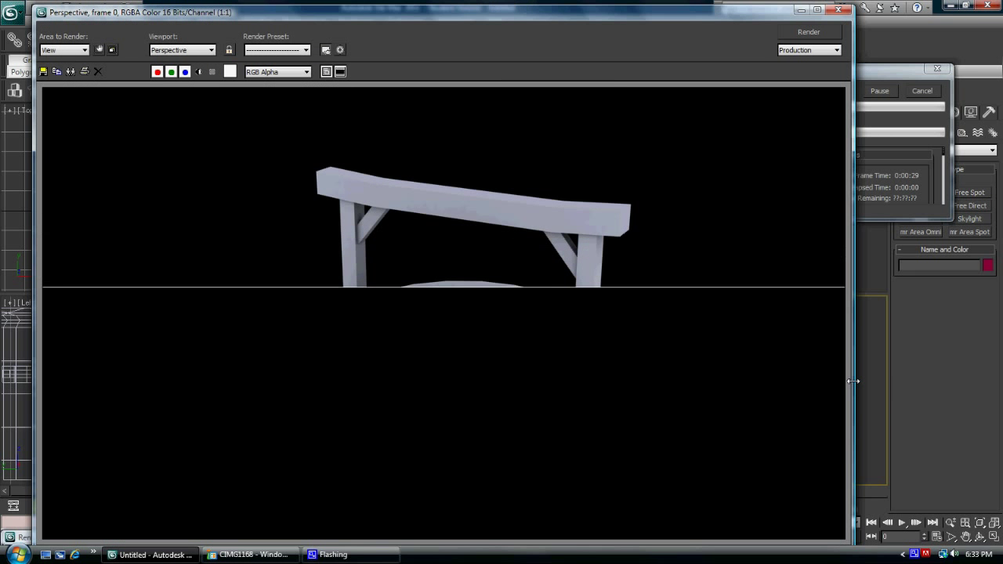